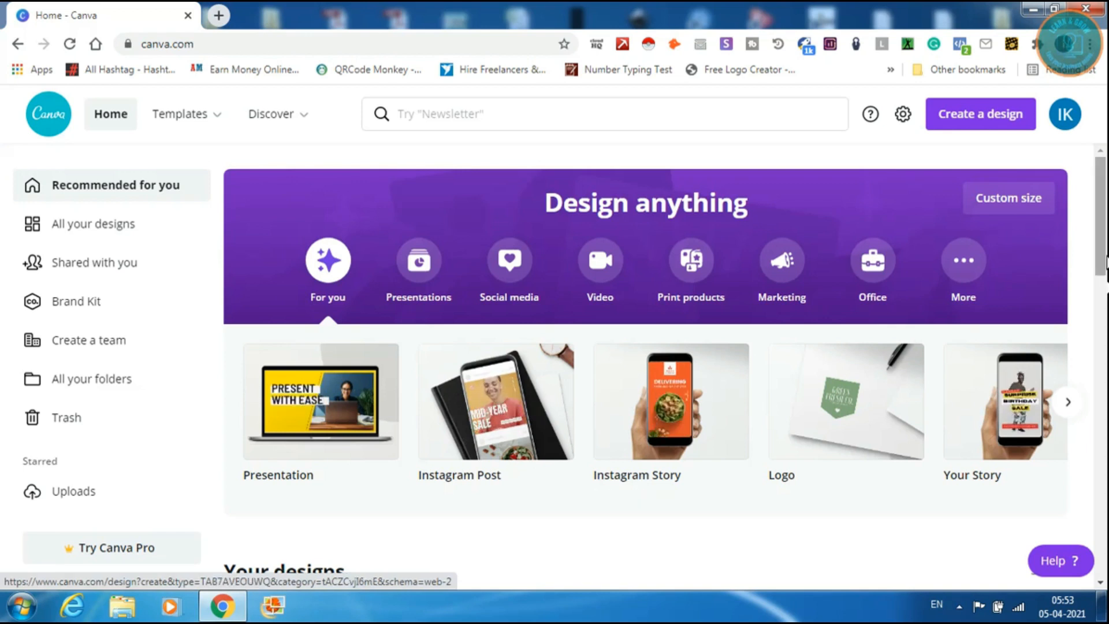
- Create a blank YouTube Thumbnail design by searching the design types for "youtube thumbnail"
left_click(975, 113)
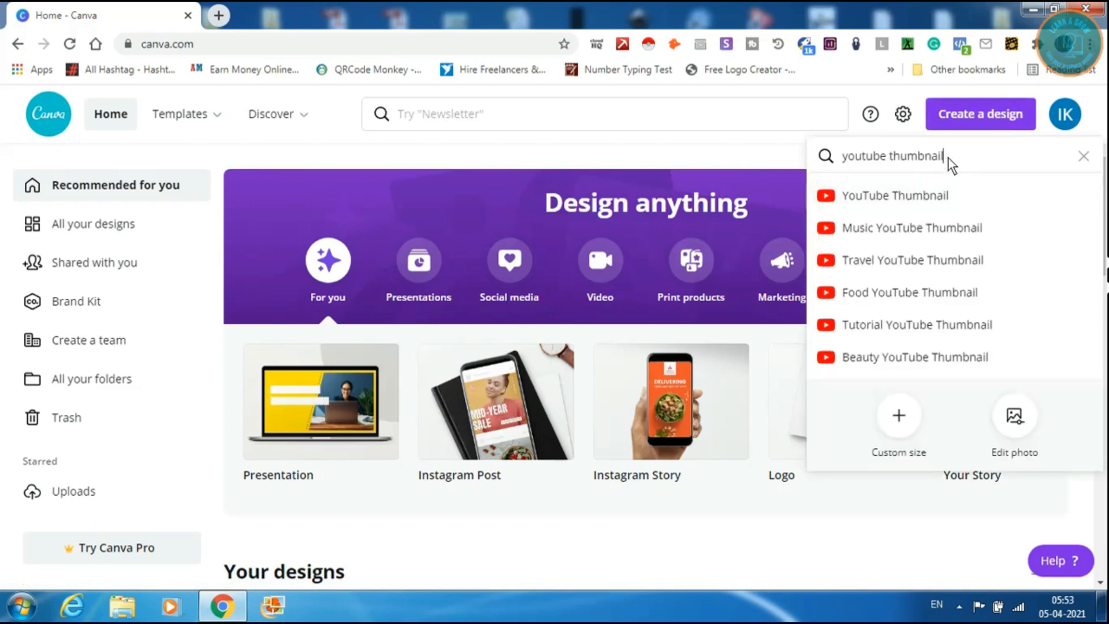
left_click_drag(947, 158, 826, 160)
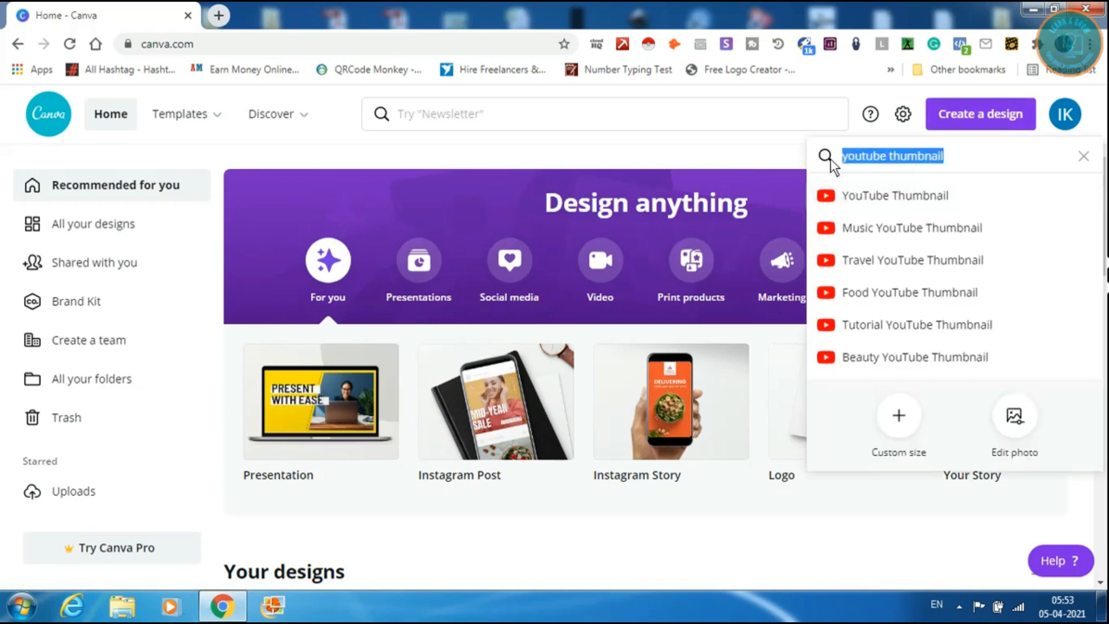
type("yout")
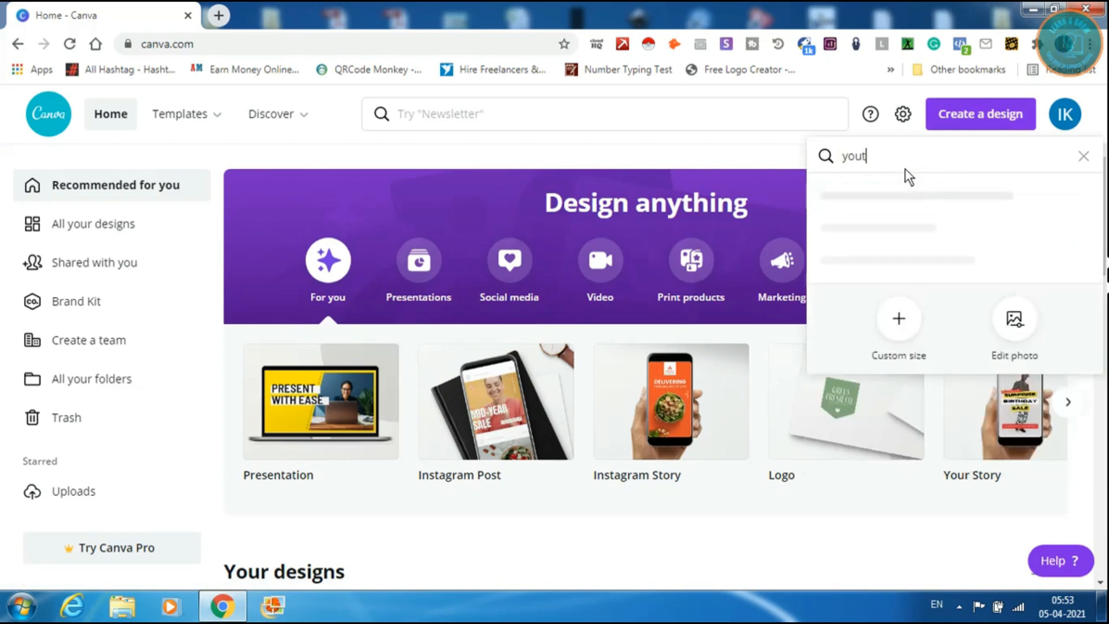
type("ube thu")
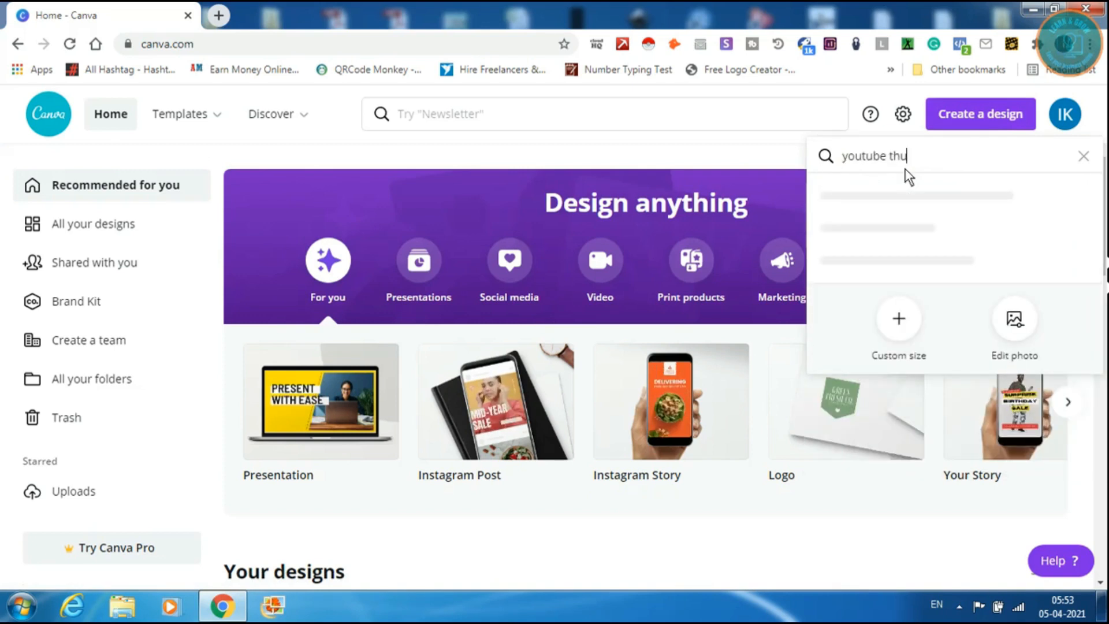
type("mbnail")
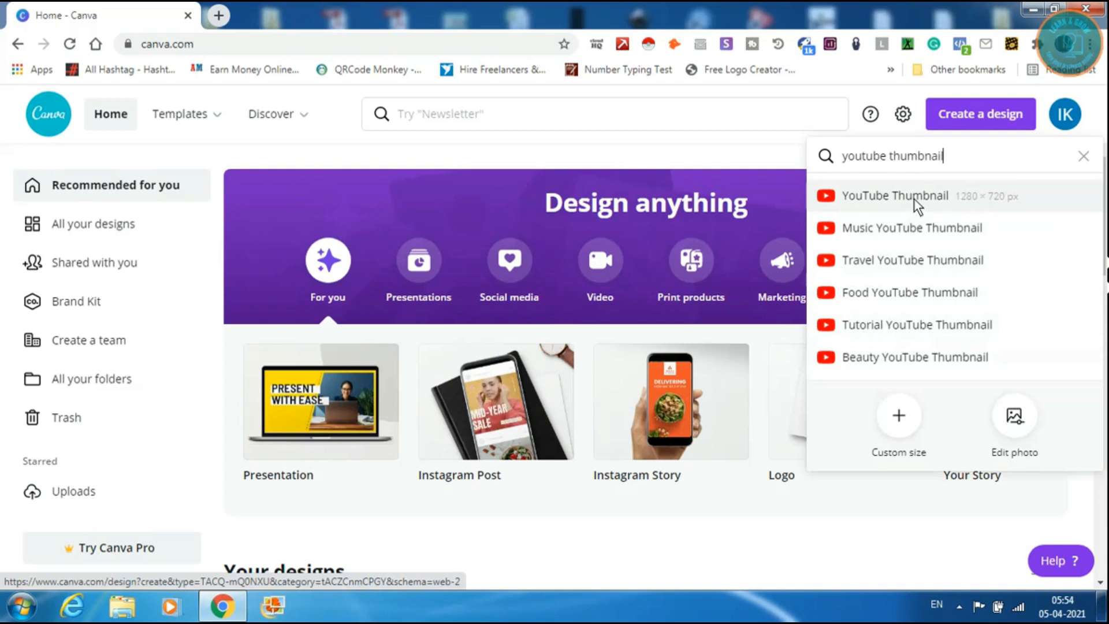
left_click(915, 201)
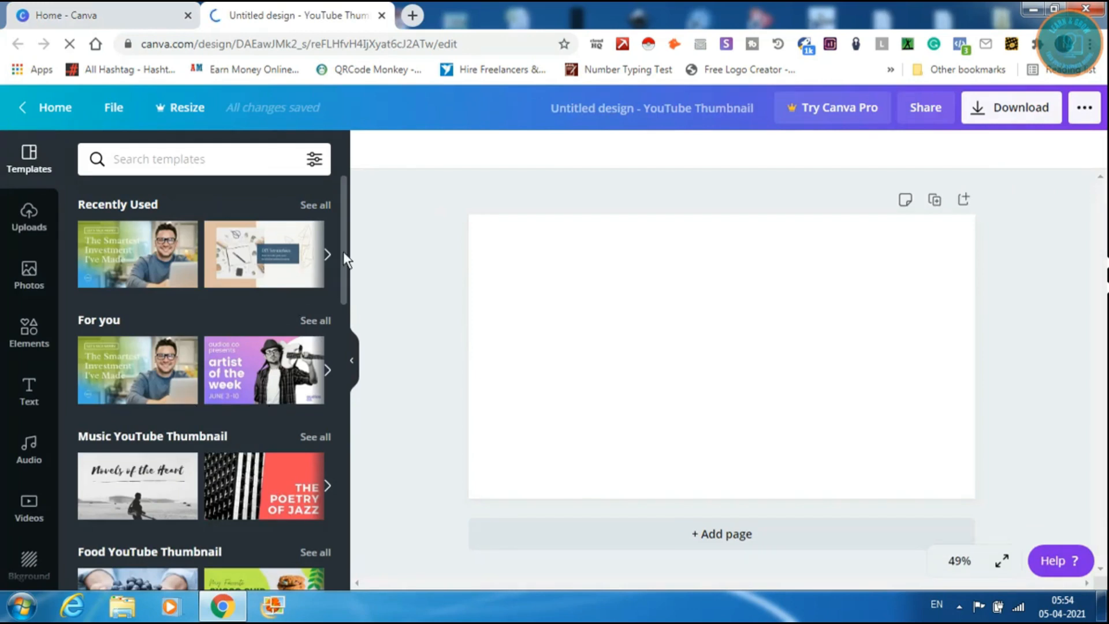
- Fill the blank page's background with the dark violet from the default colours
left_click_drag(344, 241, 364, 228)
left_click(521, 268)
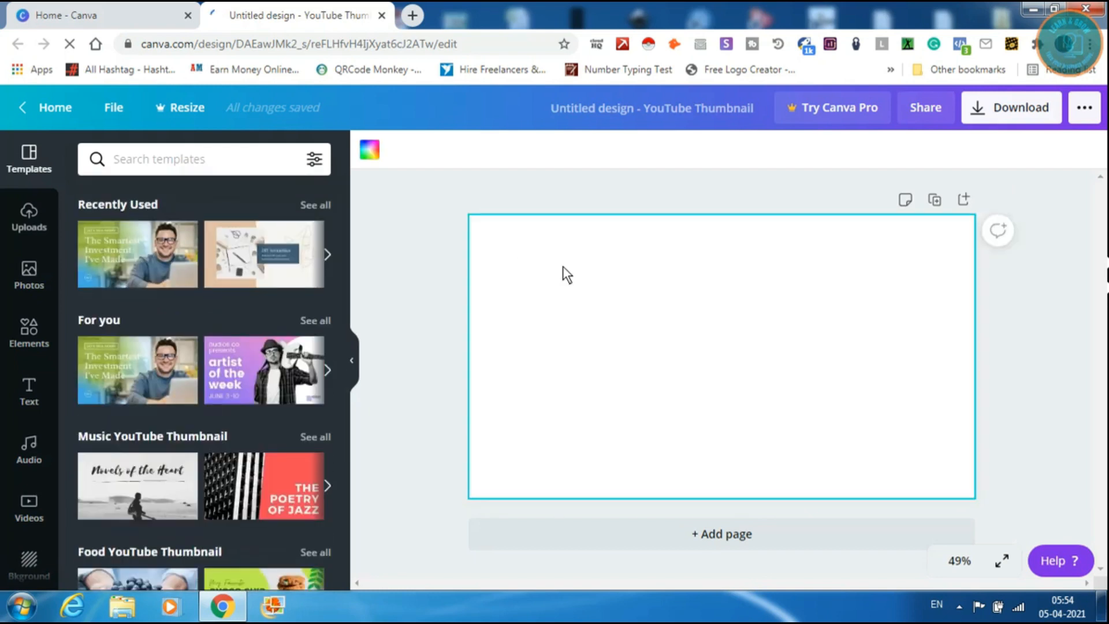
left_click(370, 148)
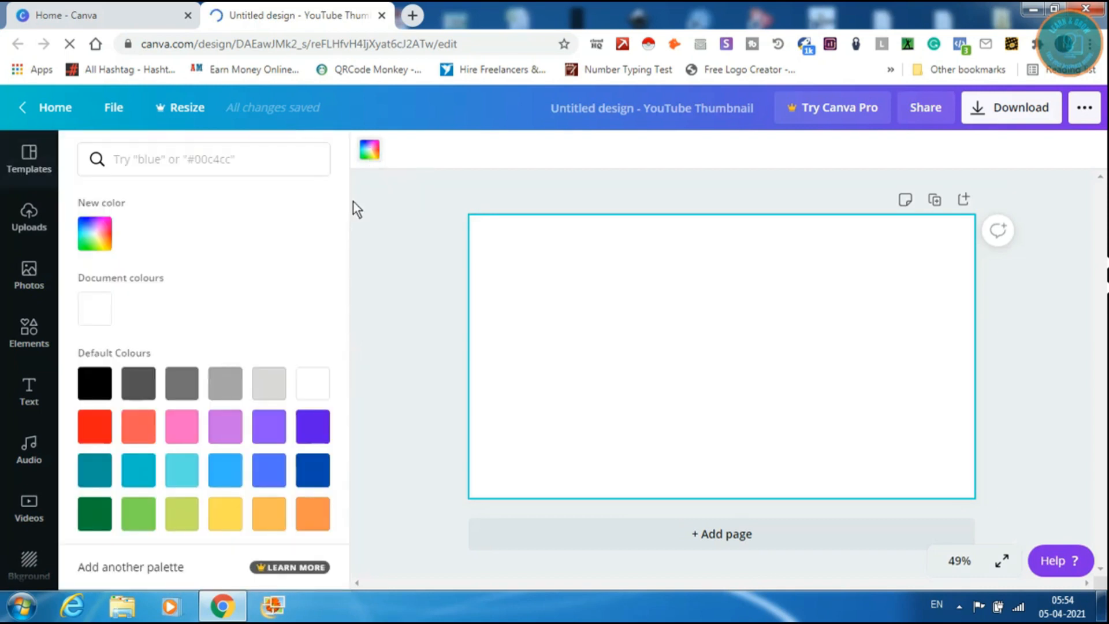
left_click(307, 428)
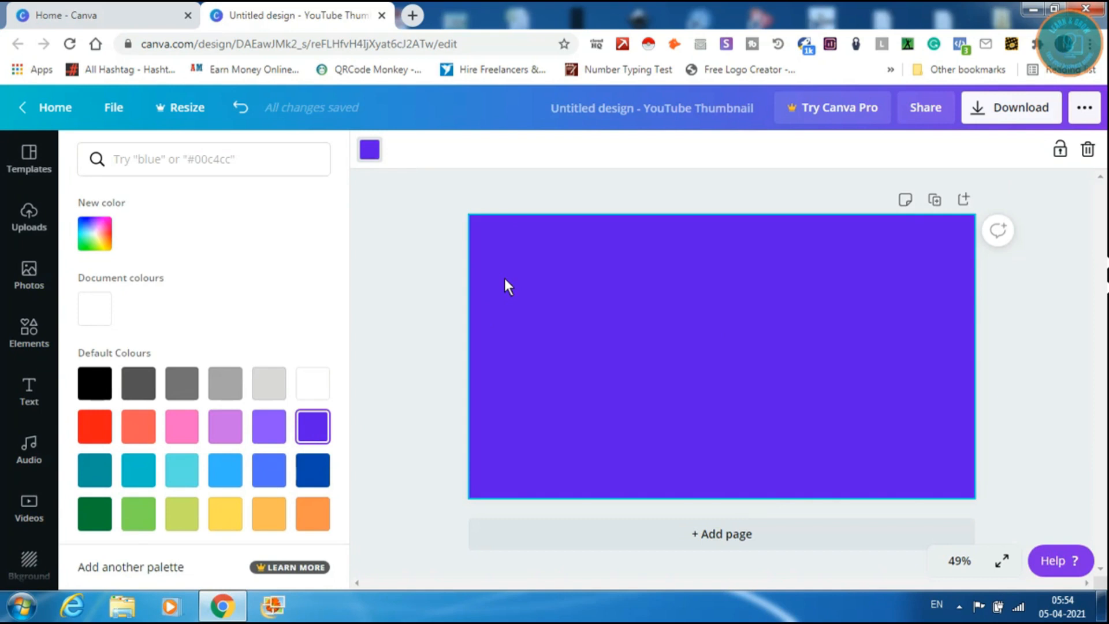
- Add a text box reading "How to design" to the page
key("t")
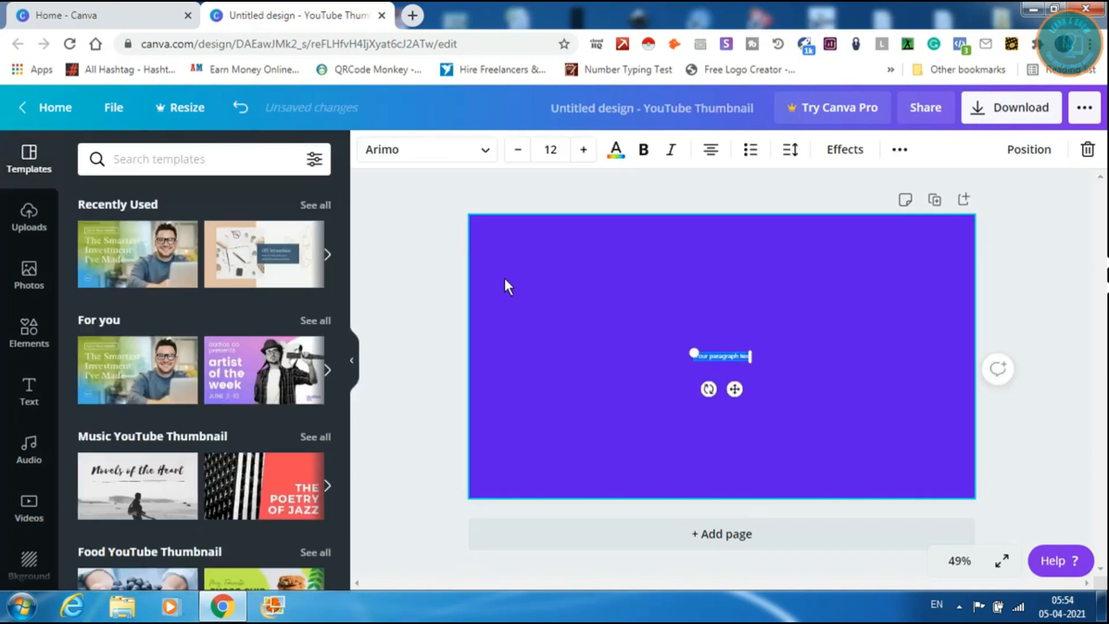
type("How to d")
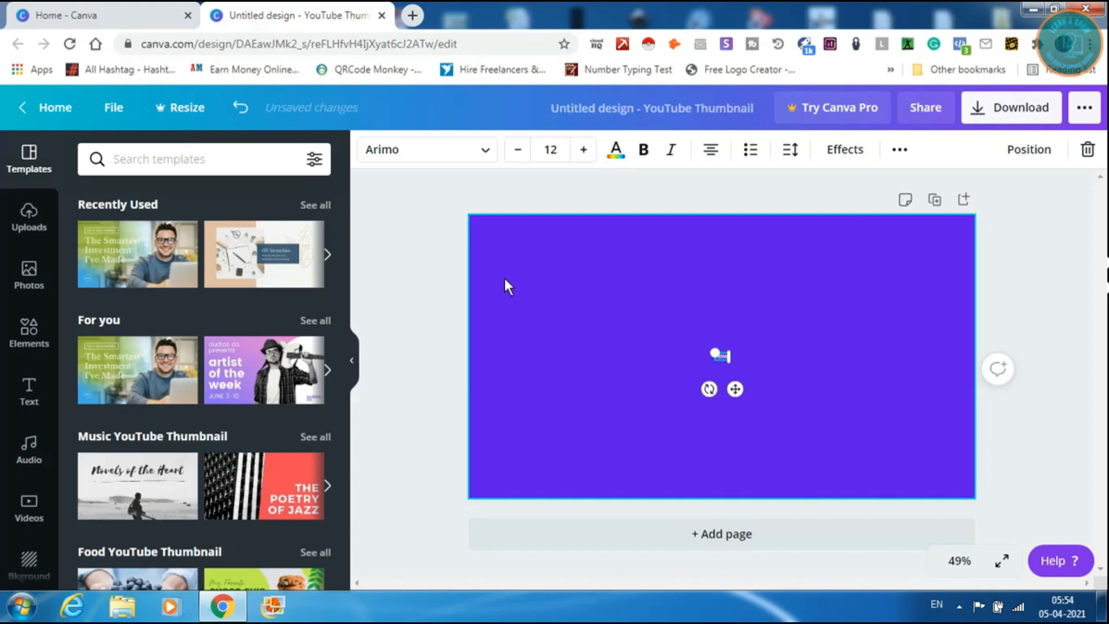
type("esign")
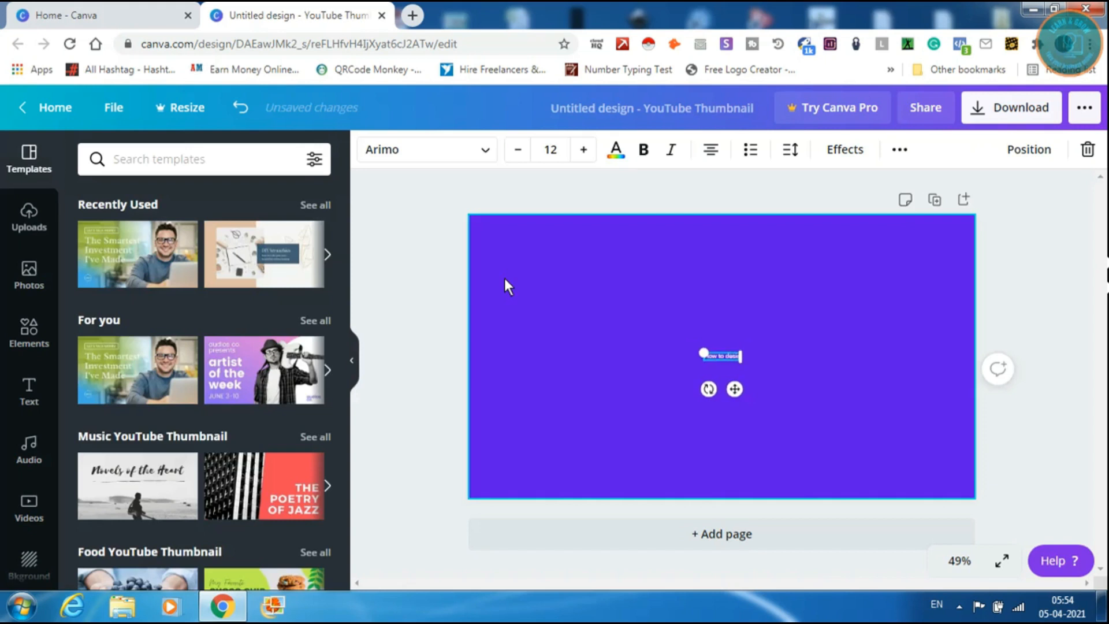
left_click(528, 247)
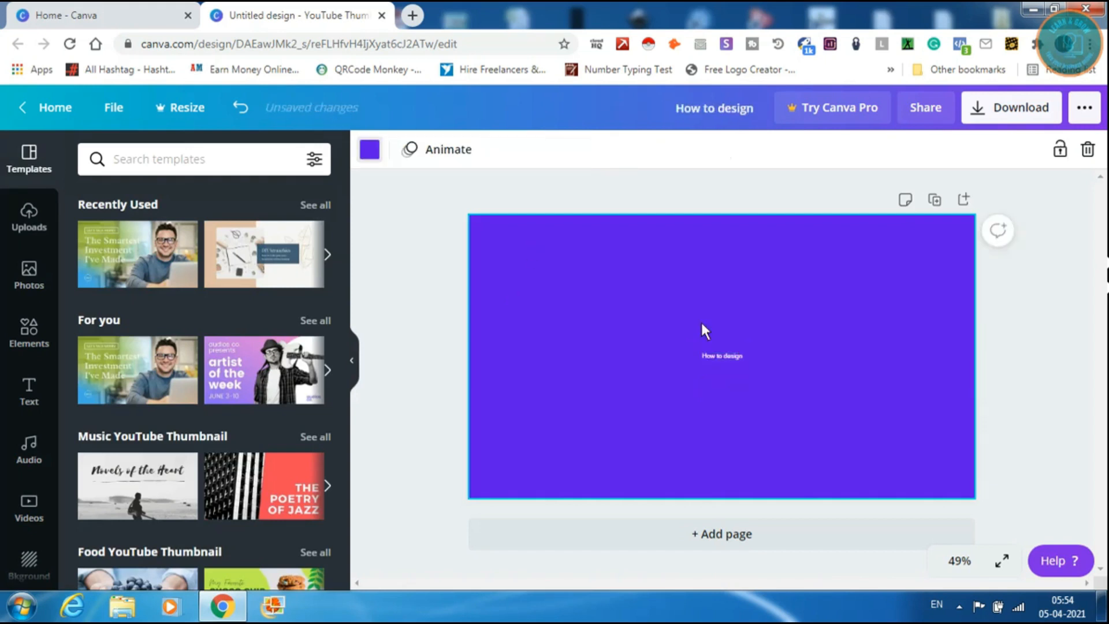
- Set the "How to design" text to size 60 in the Open Sauce SemiBold font
left_click(717, 356)
left_click(549, 158)
left_click(548, 157)
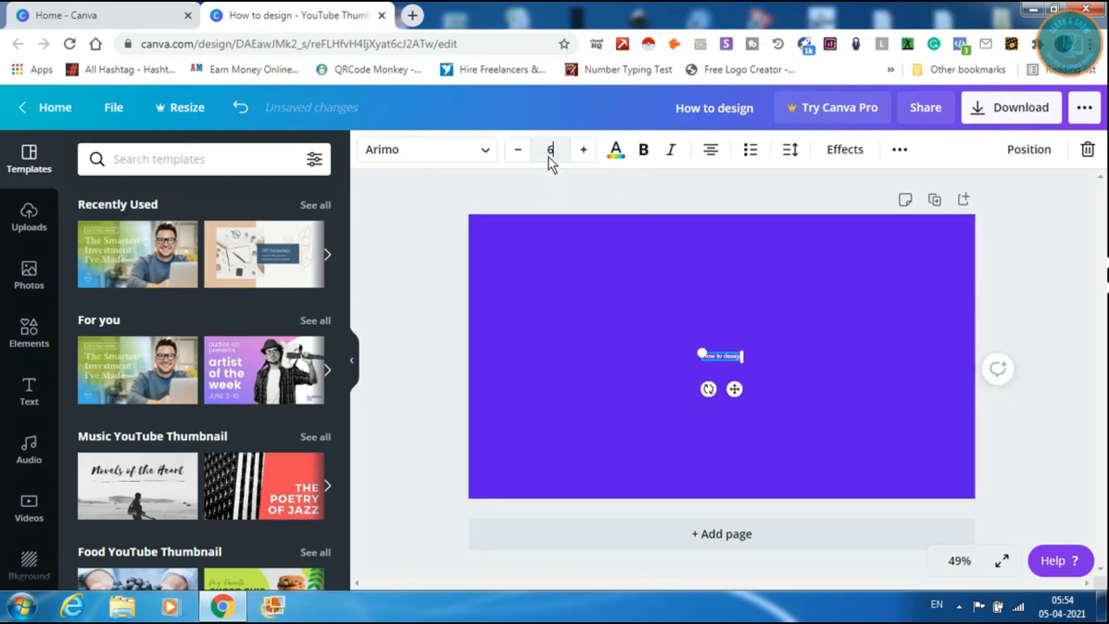
key("Return")
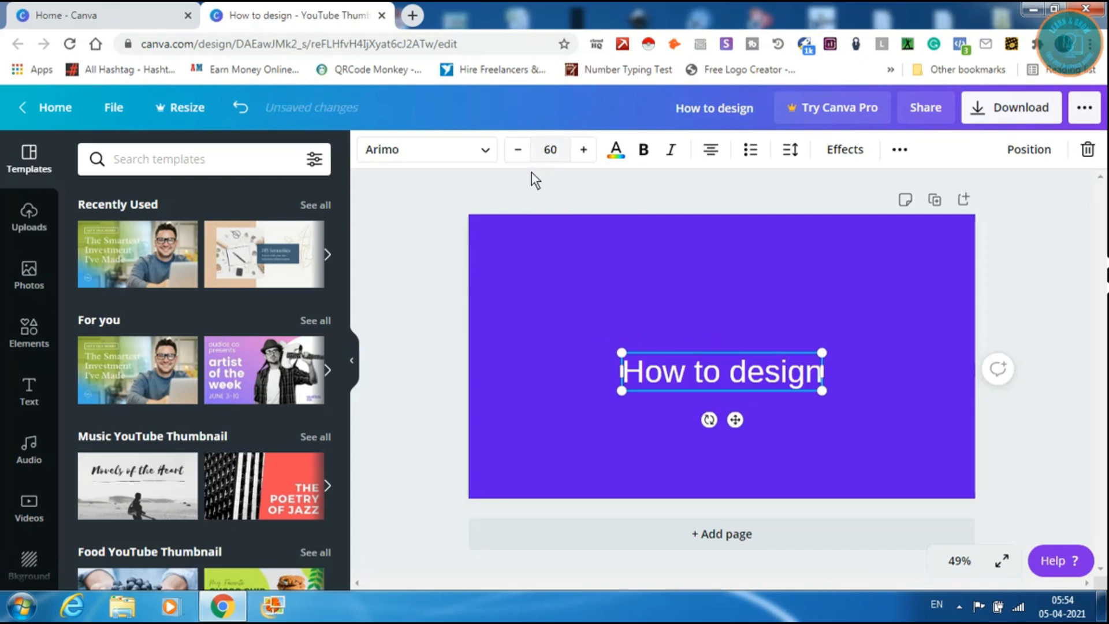
left_click(434, 144)
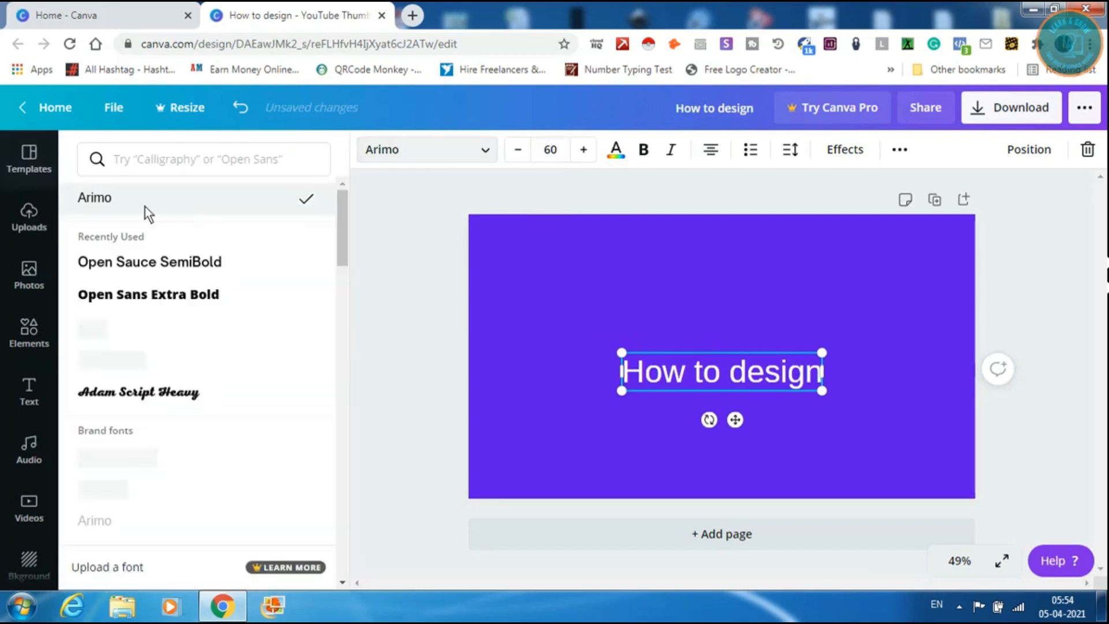
left_click(153, 167)
type("open san")
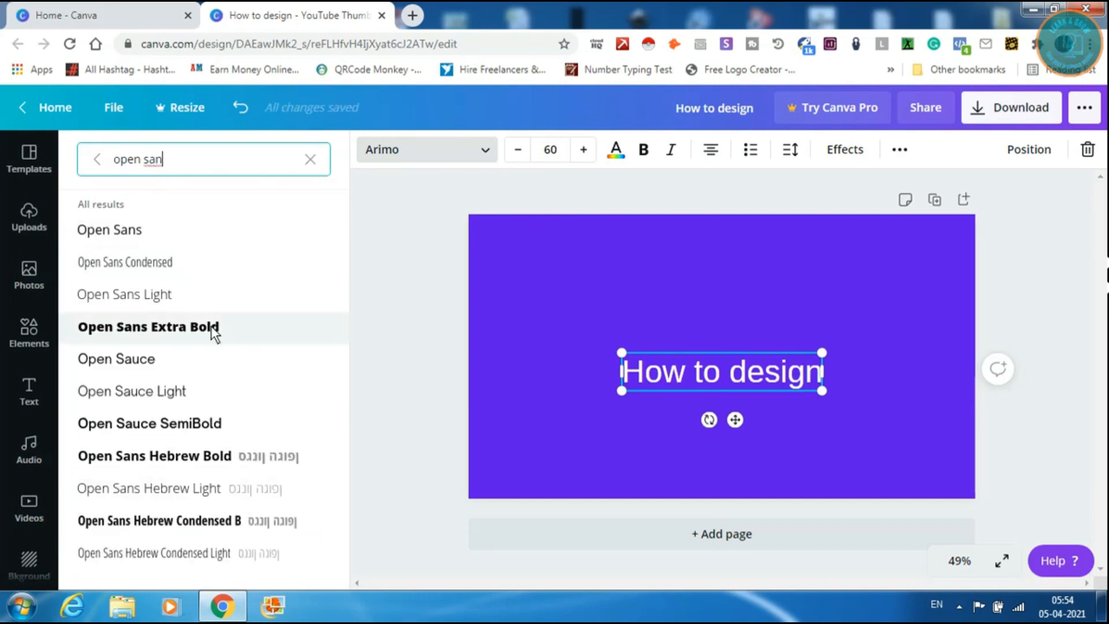
left_click(175, 428)
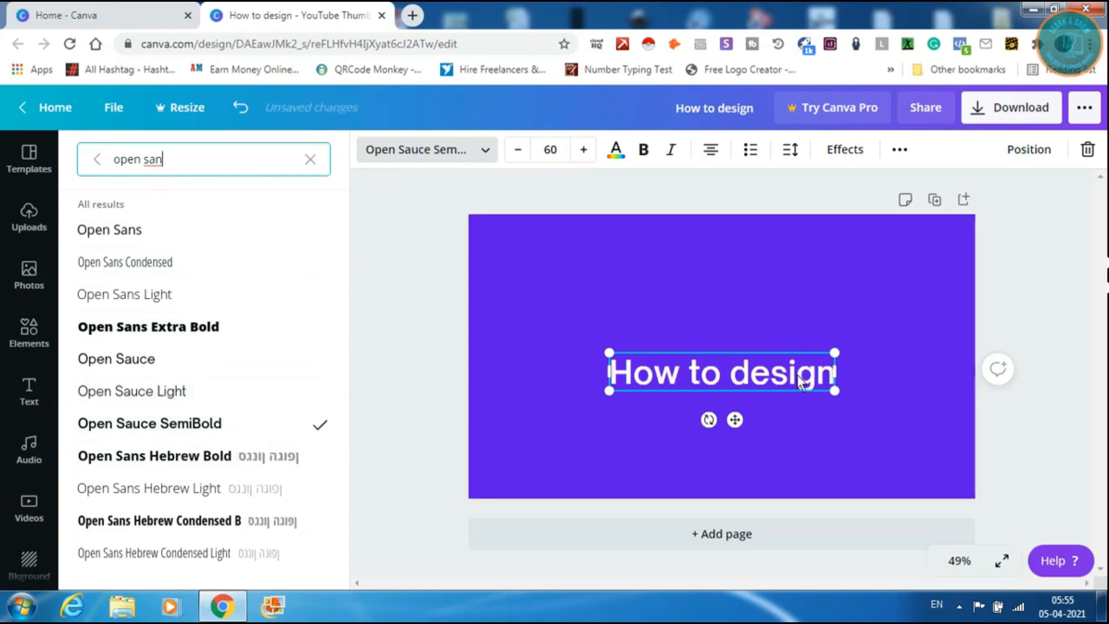
- Move the "How to design" text to the page's upper-left area and place a duplicate directly below it
left_click_drag(792, 374, 680, 264)
left_click(771, 344)
left_click(626, 262)
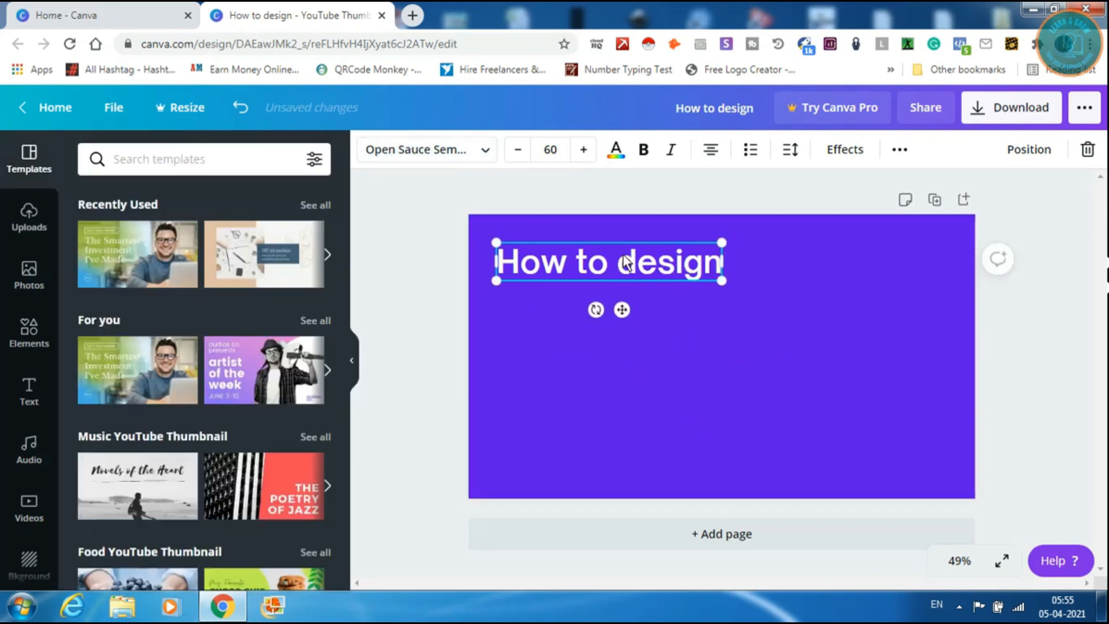
left_click(703, 311)
left_click(658, 266)
left_click_drag(657, 262, 654, 331)
- Replace the duplicated text with "Facebook Business Page"
double_click(619, 338)
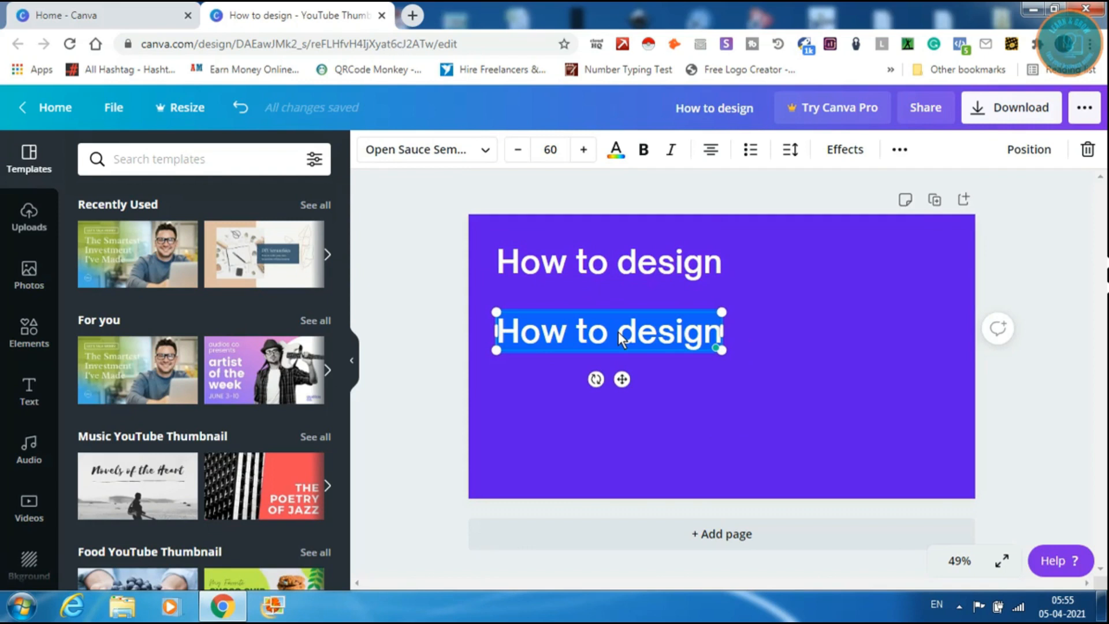
type("A")
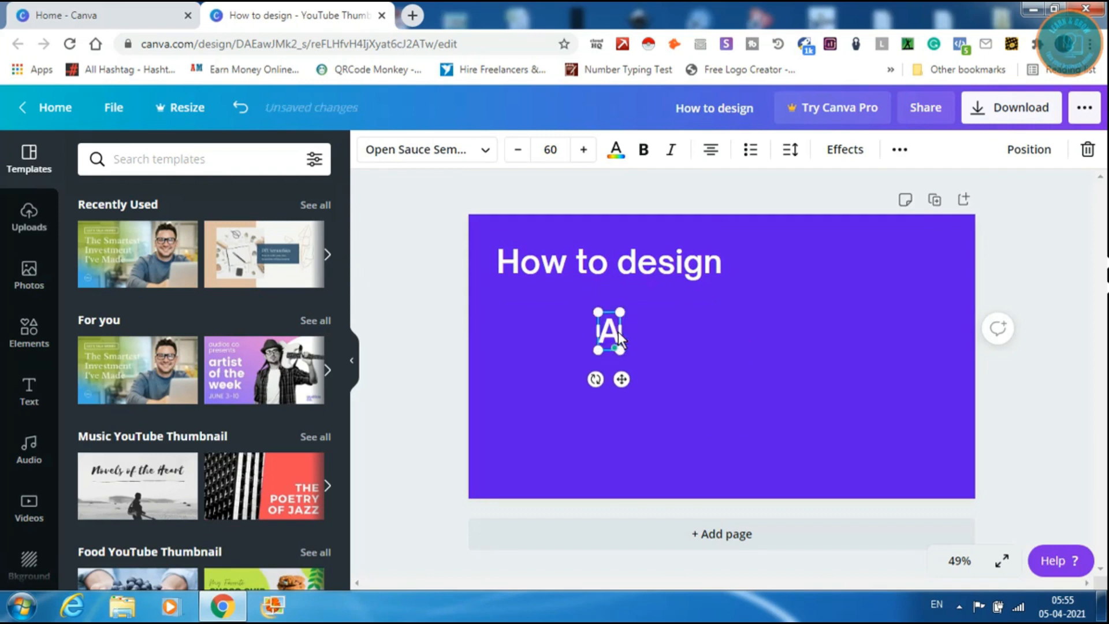
key("BackSpace")
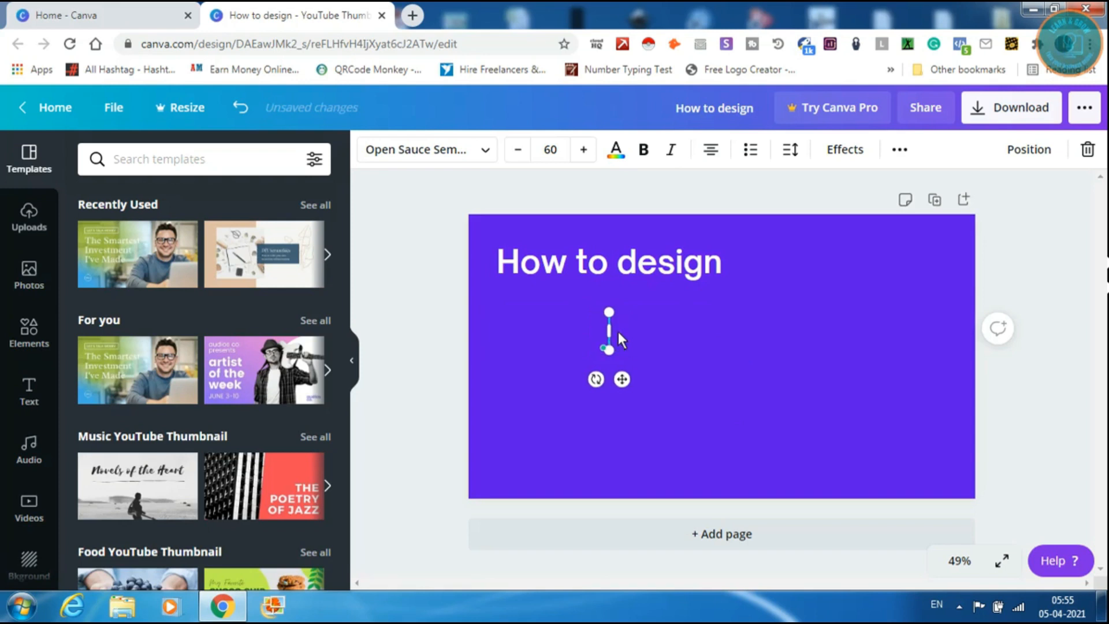
type("a Fac")
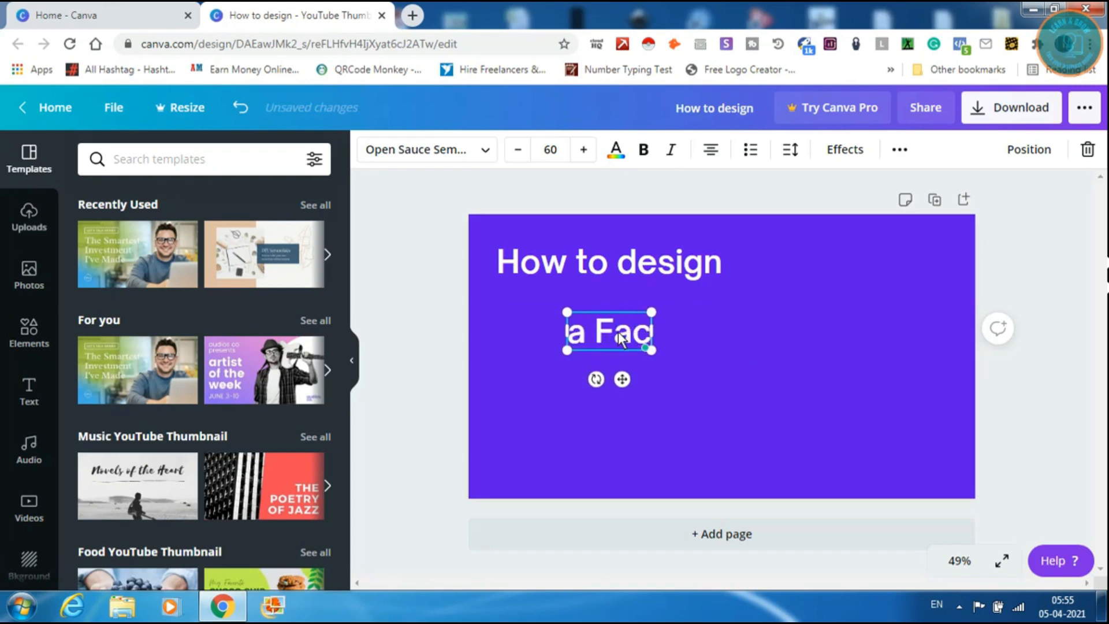
type("ebook ")
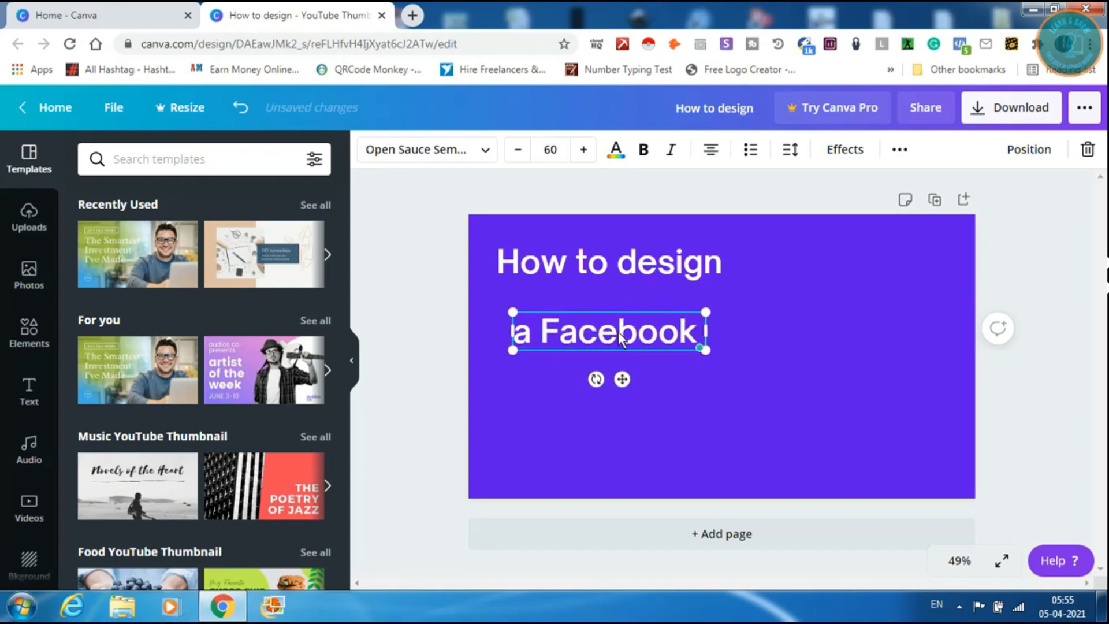
type("Busine")
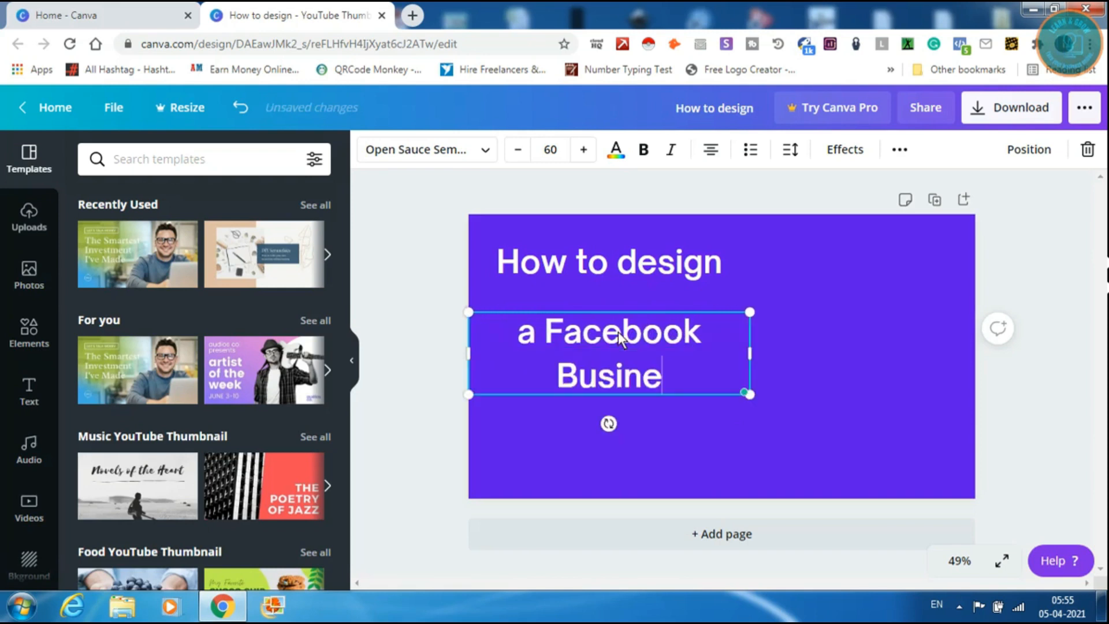
type("ss P")
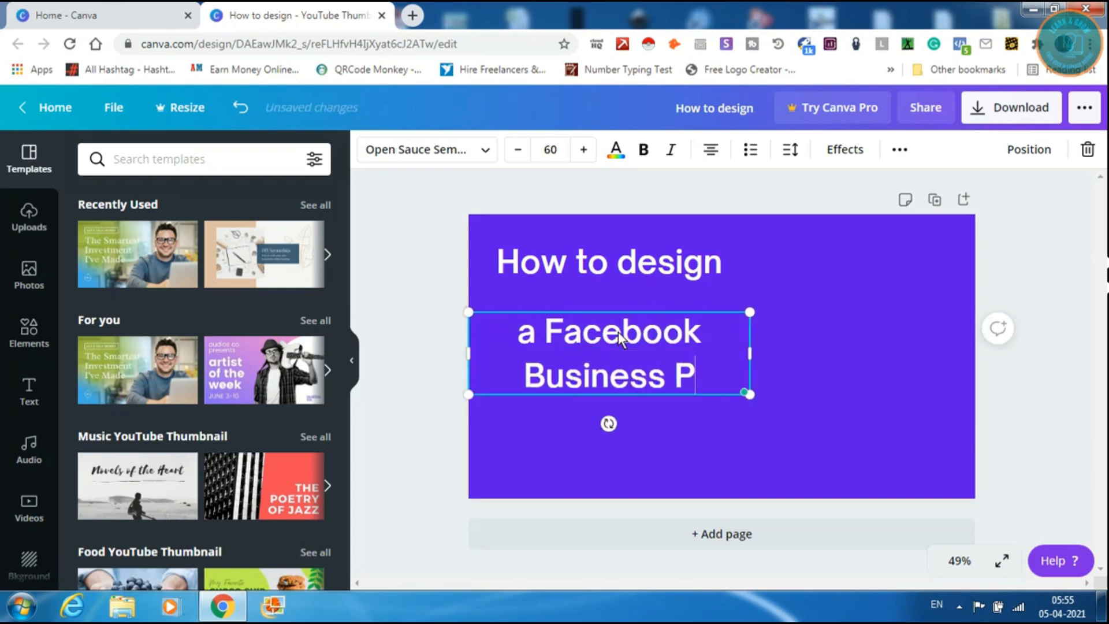
type("age")
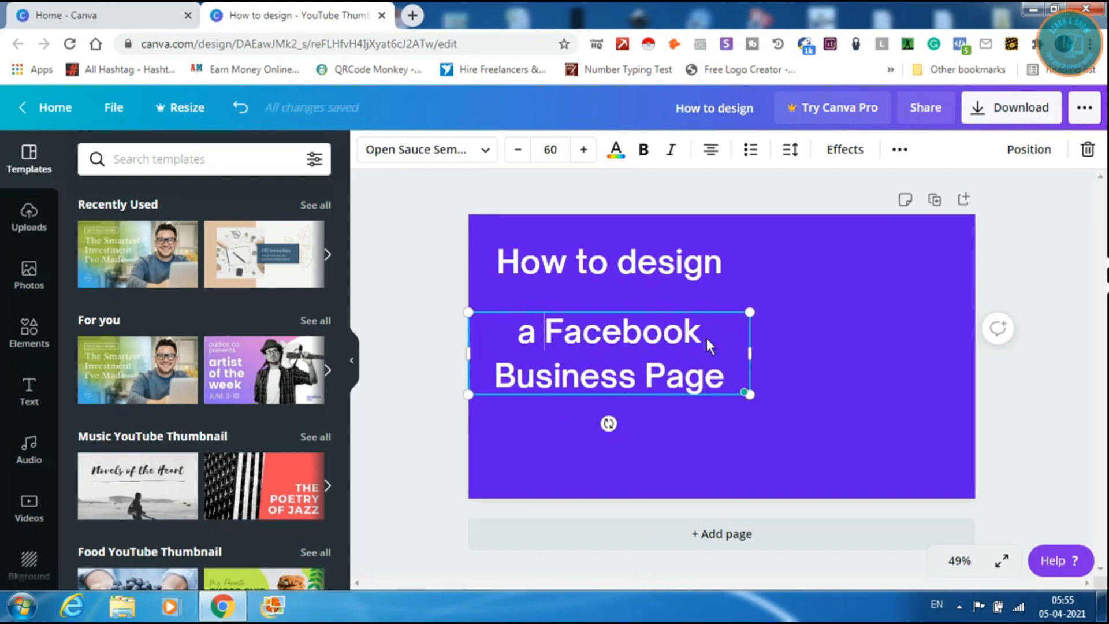
key("BackSpace")
key("BackSpace")
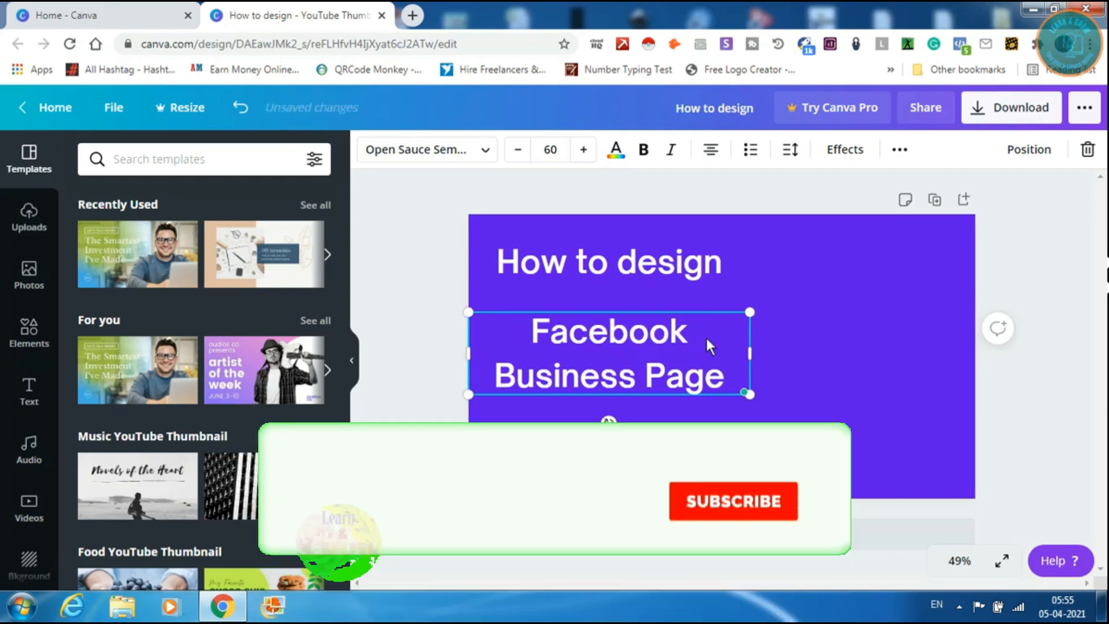
left_click(740, 307)
- Set the "Facebook Business Page" text to size 80 in the Open Sans Extra Bold font
left_click(664, 341)
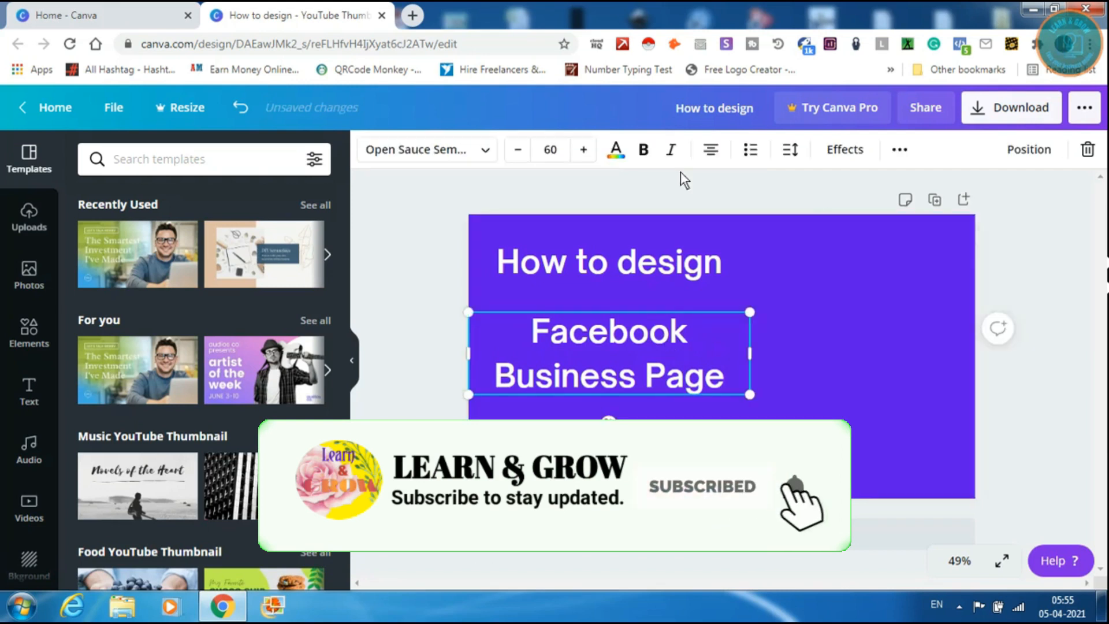
left_click(548, 149)
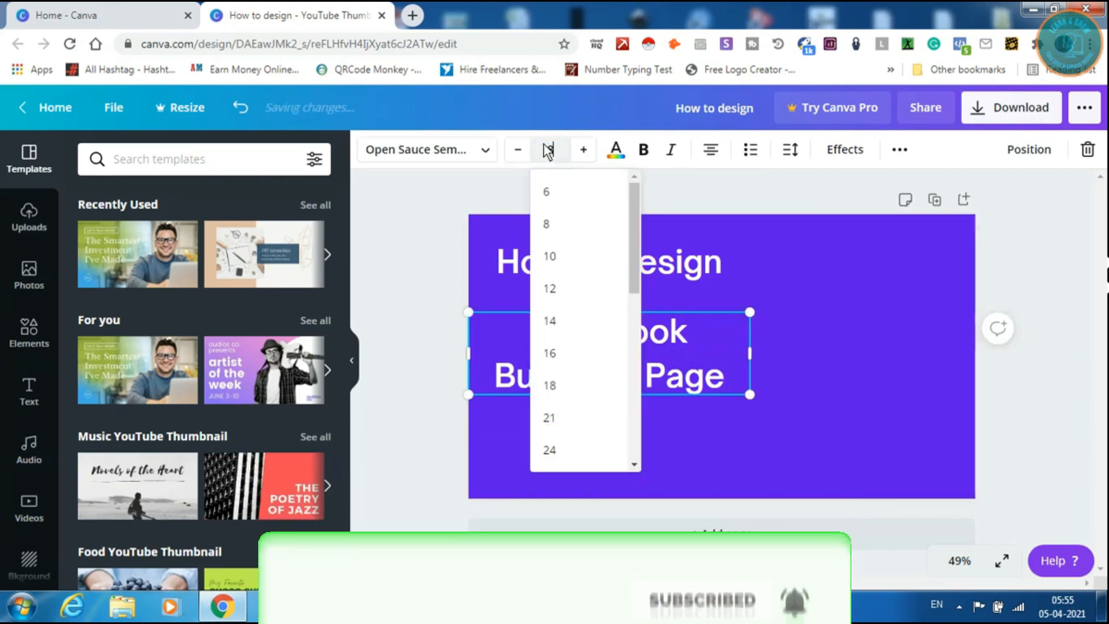
type("80")
key("Return")
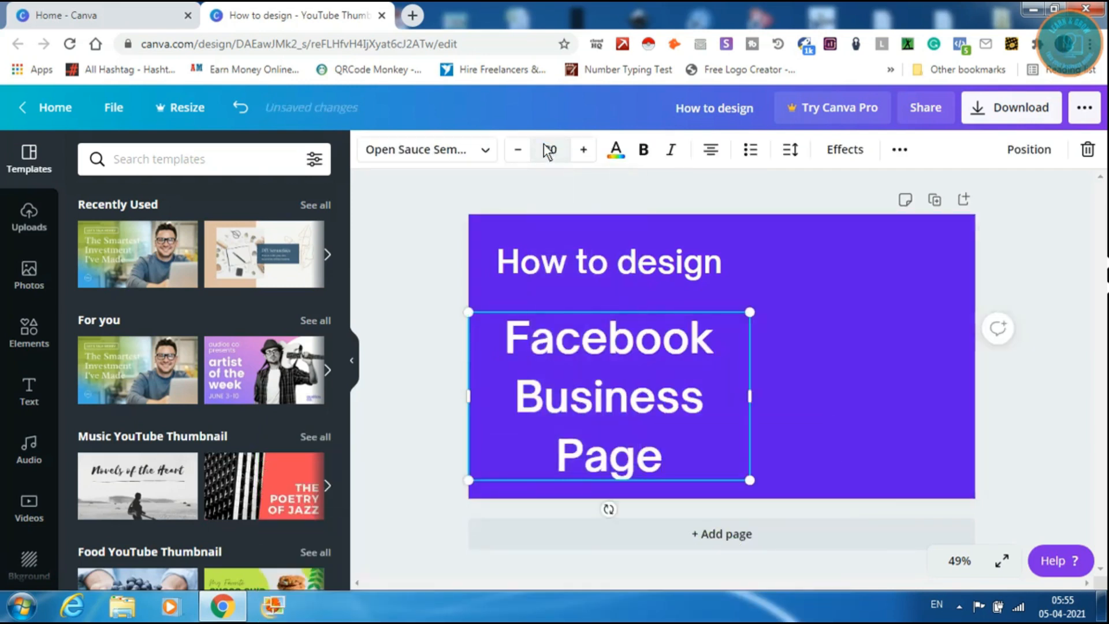
left_click(643, 149)
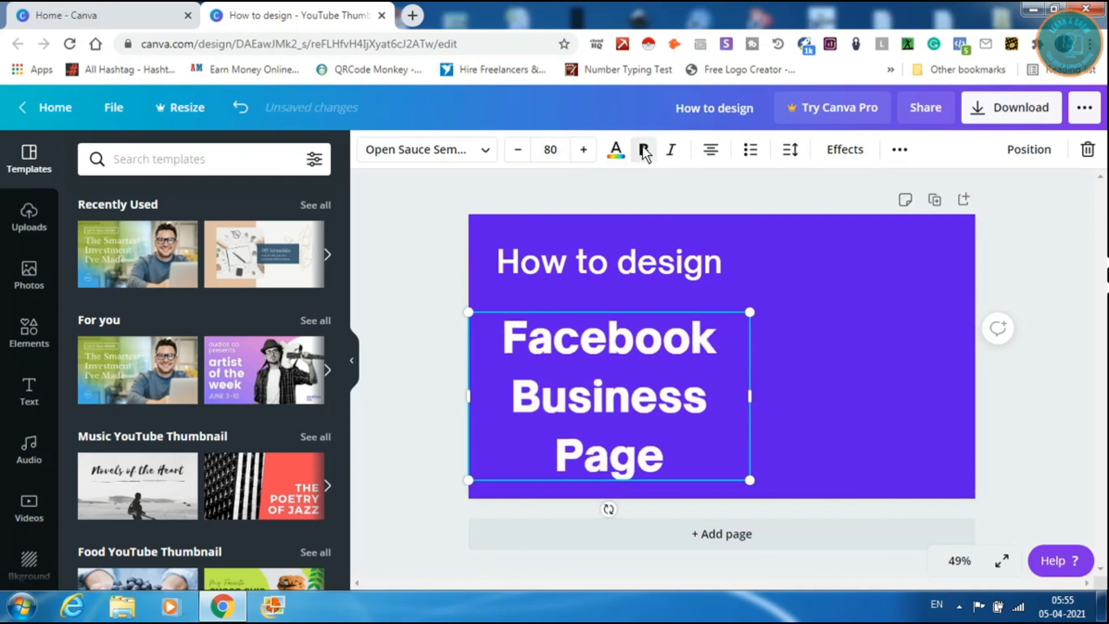
left_click(459, 148)
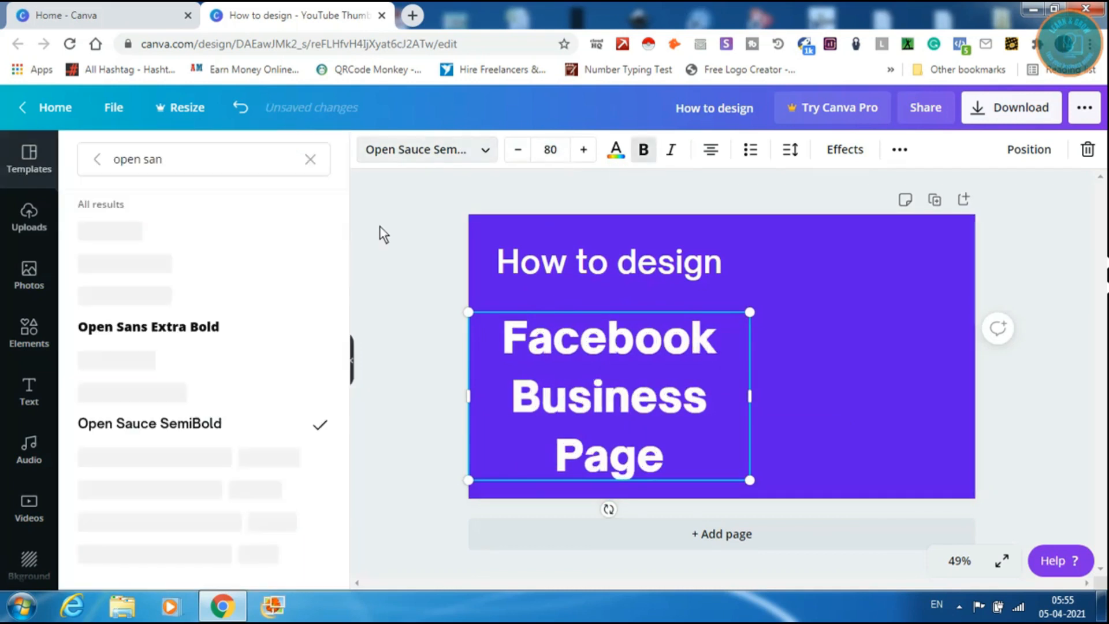
left_click(202, 324)
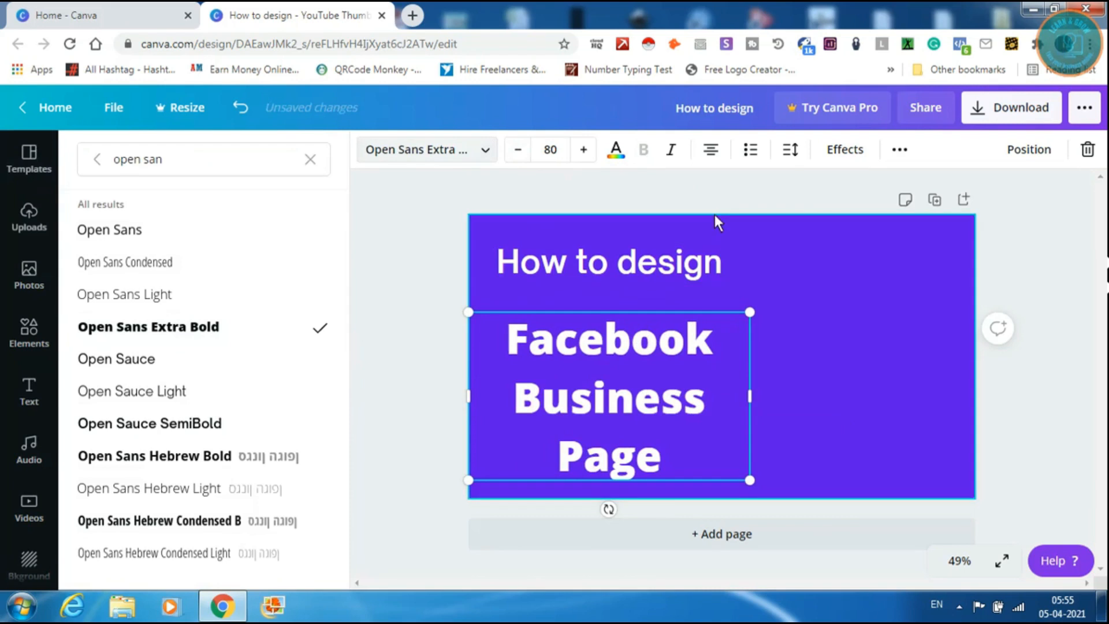
- Reduce the line height of the "Facebook Business Page" text to 0.84 and widen its text box across most of the page
left_click(791, 151)
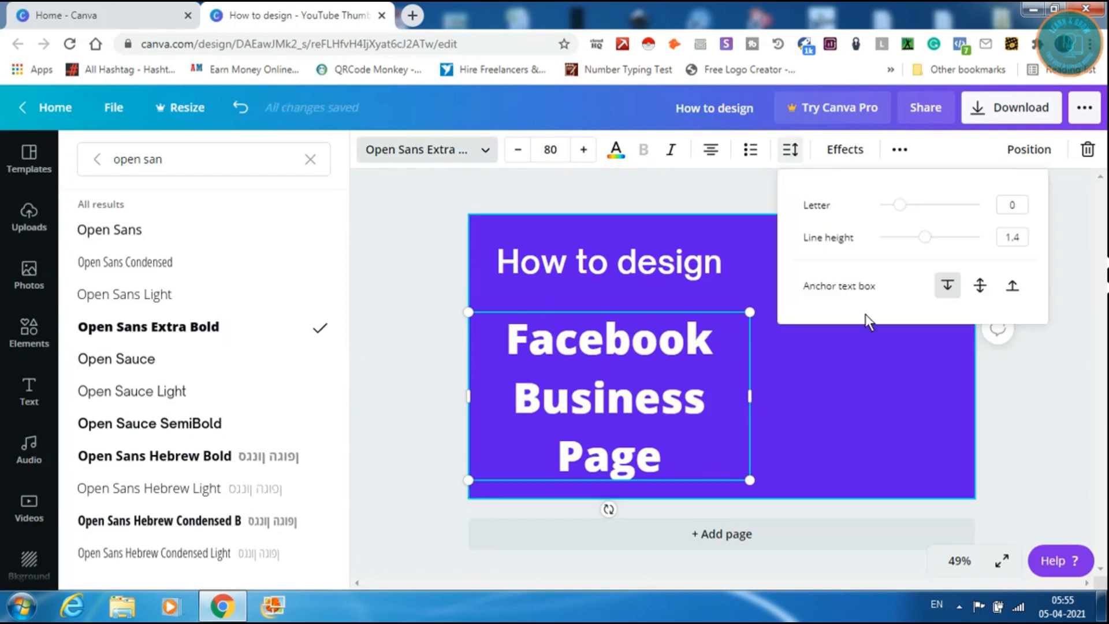
left_click_drag(921, 237, 896, 237)
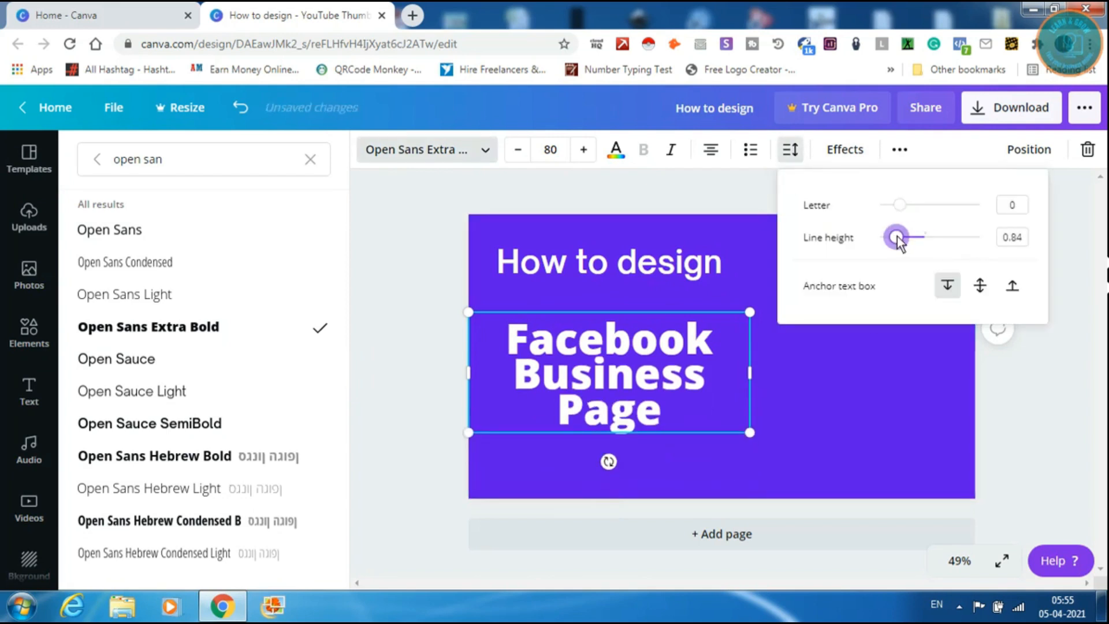
left_click(791, 367)
left_click_drag(754, 372, 871, 353)
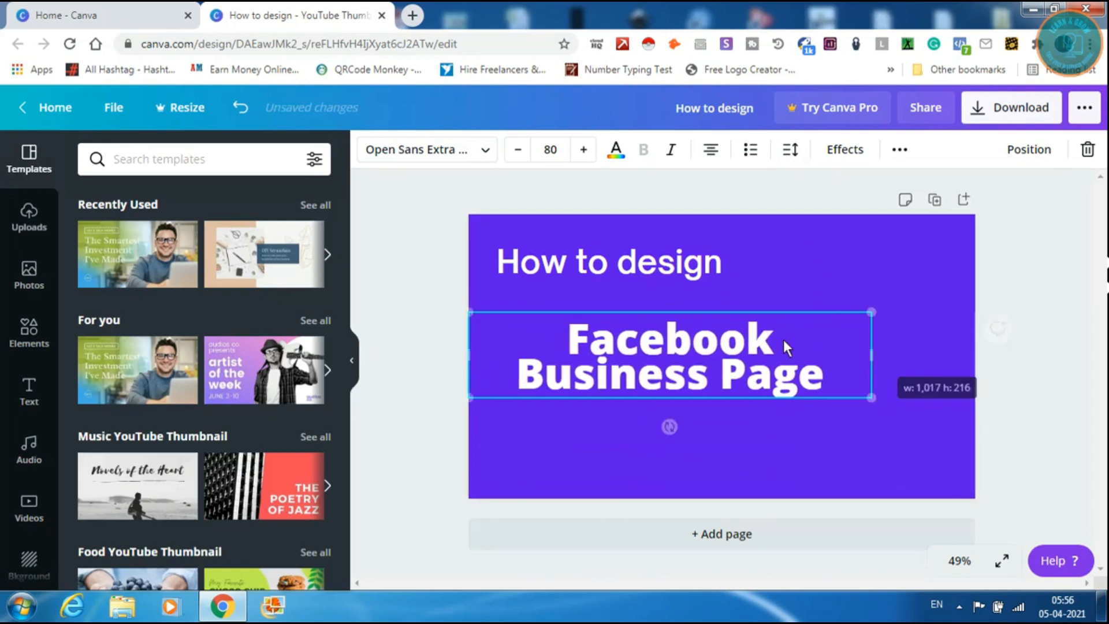
left_click_drag(869, 355, 948, 336)
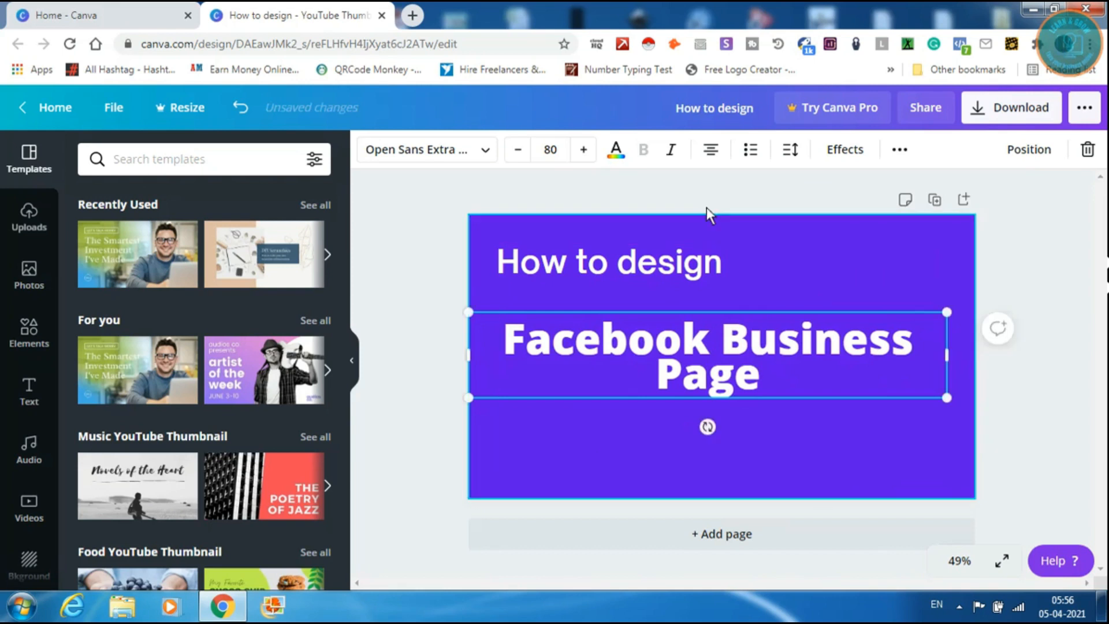
- Left-align the "Facebook Business Page" text and reduce its font size to 66
left_click(709, 150)
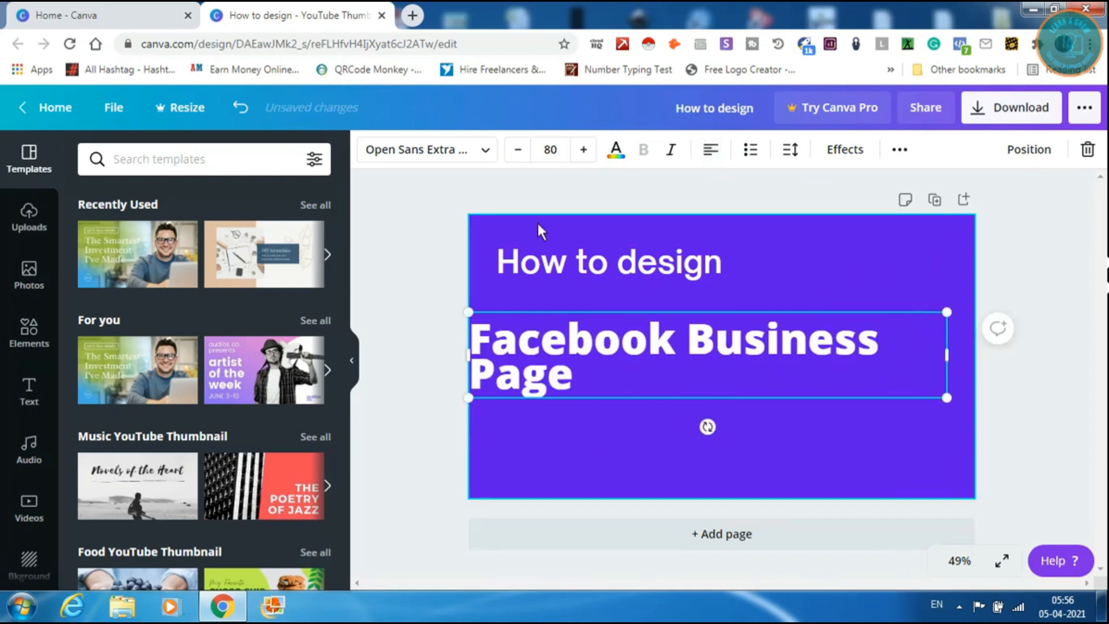
left_click(518, 149)
left_click(518, 148)
left_click(517, 149)
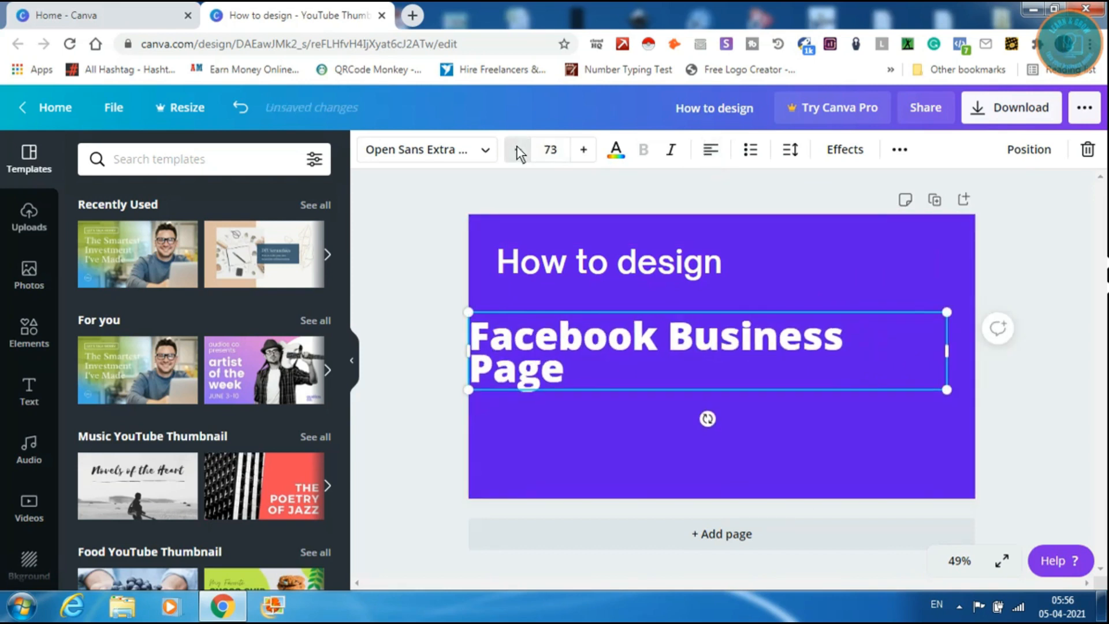
left_click(518, 149)
left_click(517, 148)
left_click(517, 148)
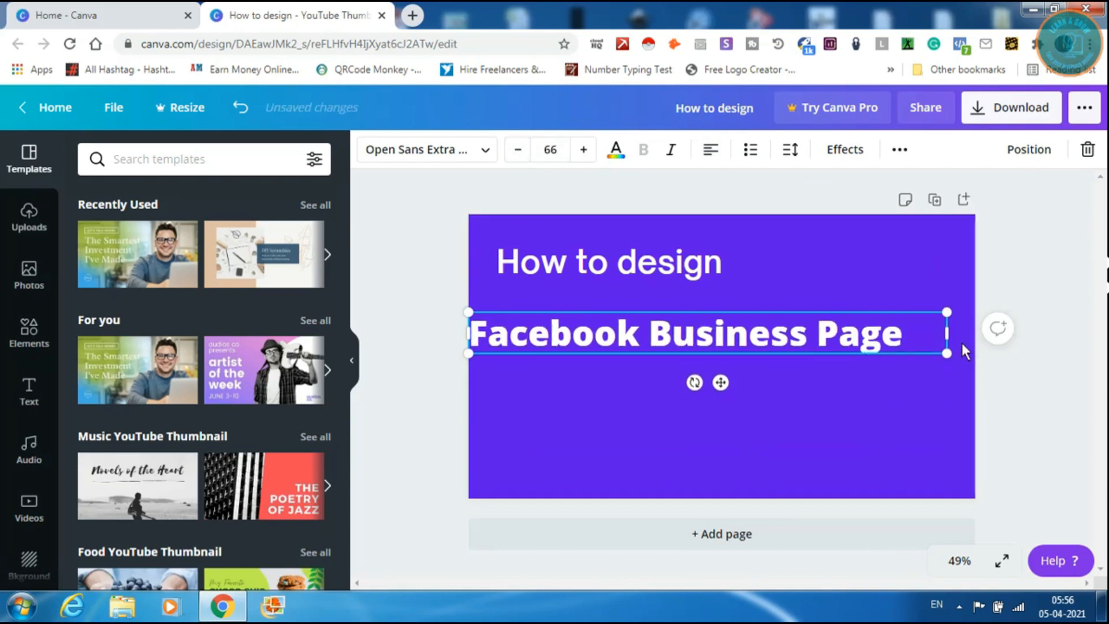
- Narrow the "Facebook Business Page" text box to wrap onto two lines and place it directly beneath "How to design", aligned with its left edge
left_click_drag(947, 335, 781, 327)
left_click_drag(616, 365, 646, 337)
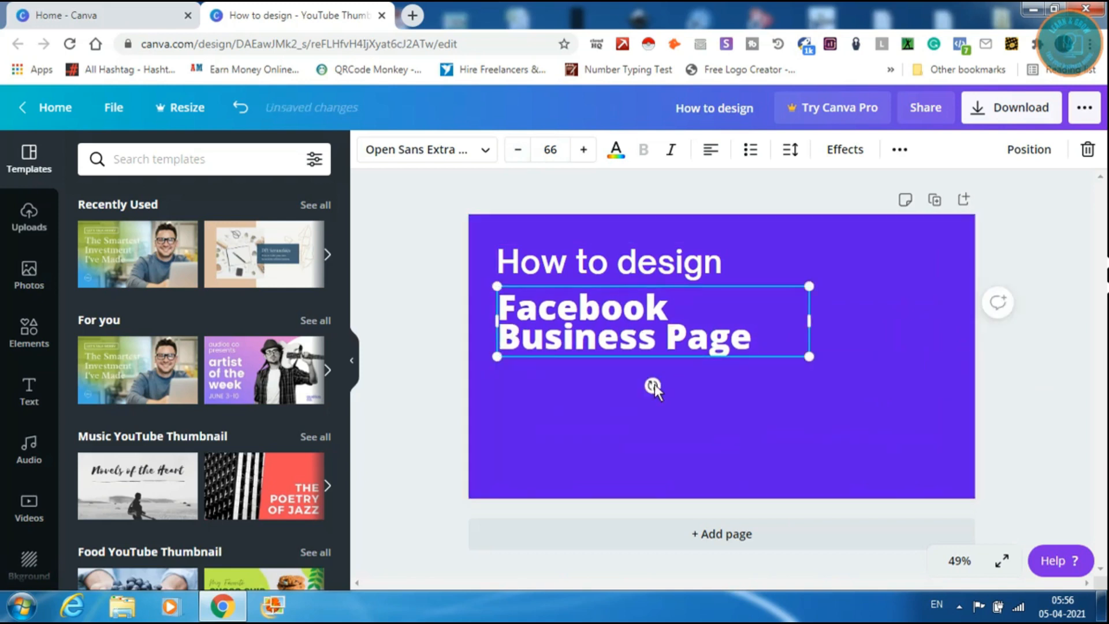
left_click(778, 408)
left_click(559, 313)
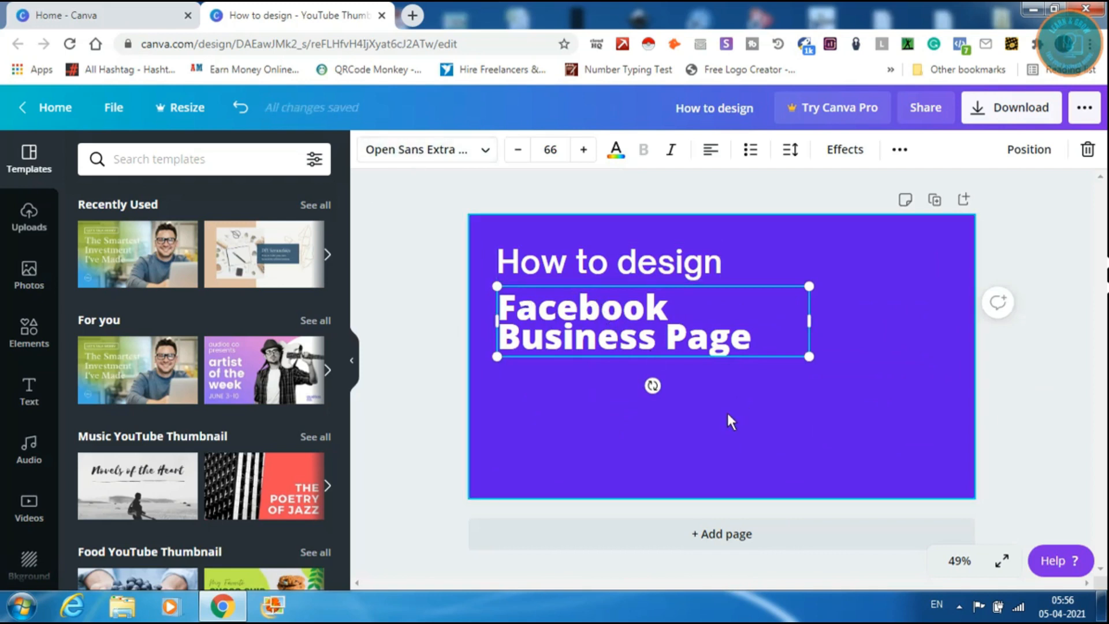
left_click(567, 403)
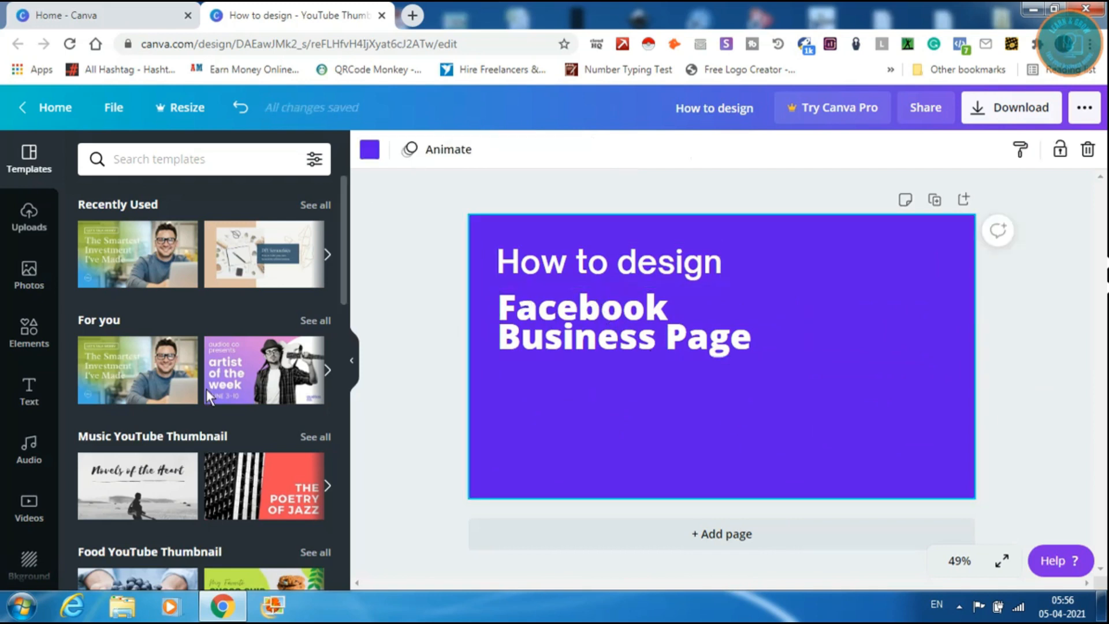
- Search the elements for "rectangle", add the plain solid one, and place it over the "Facebook Business Page" text at about half its height
left_click(20, 328)
left_click(126, 163)
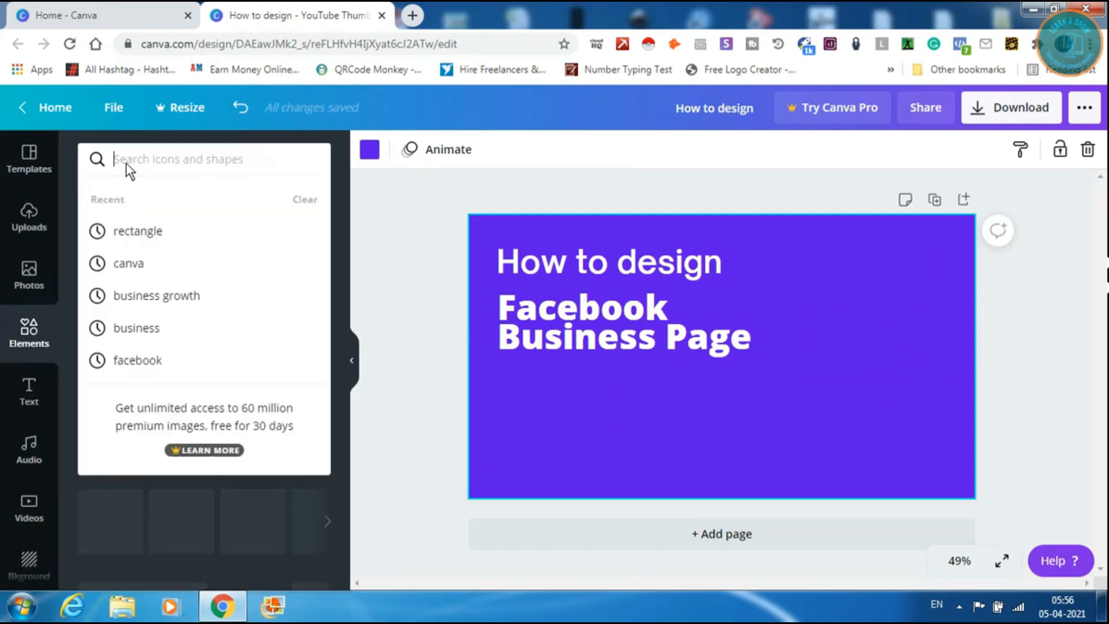
type("rectangle")
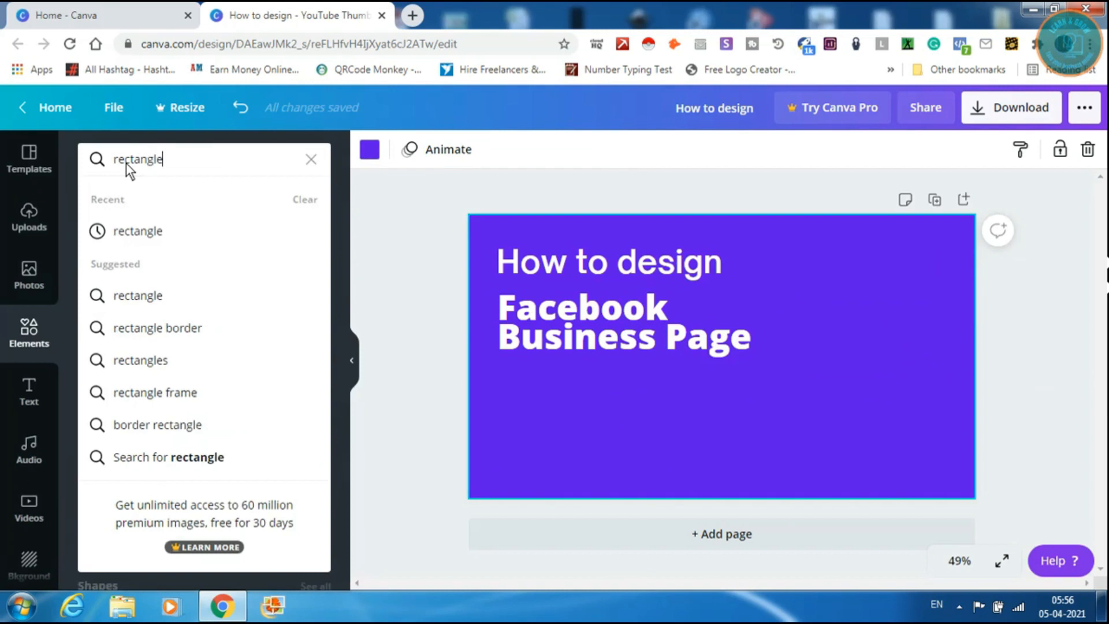
key("Return")
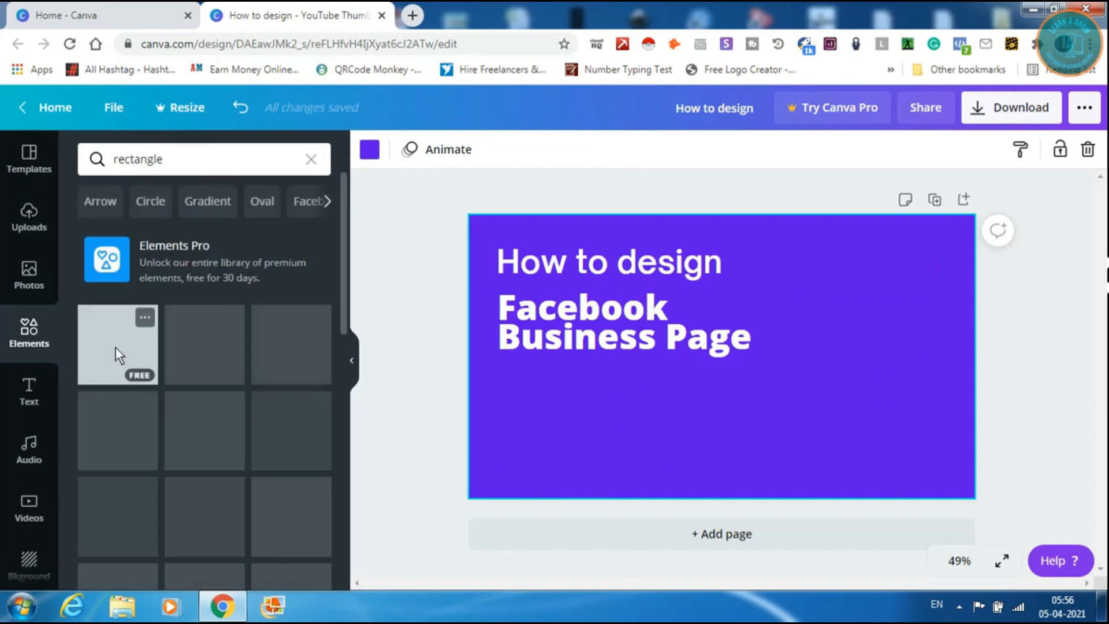
left_click(185, 336)
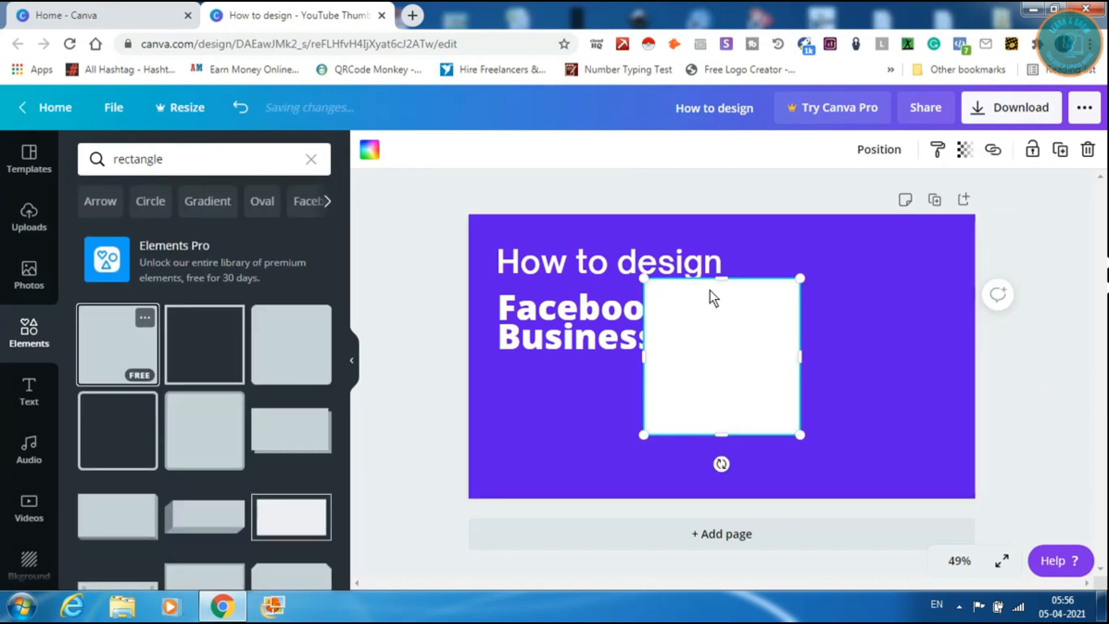
left_click_drag(725, 278, 713, 355)
left_click_drag(693, 397, 534, 316)
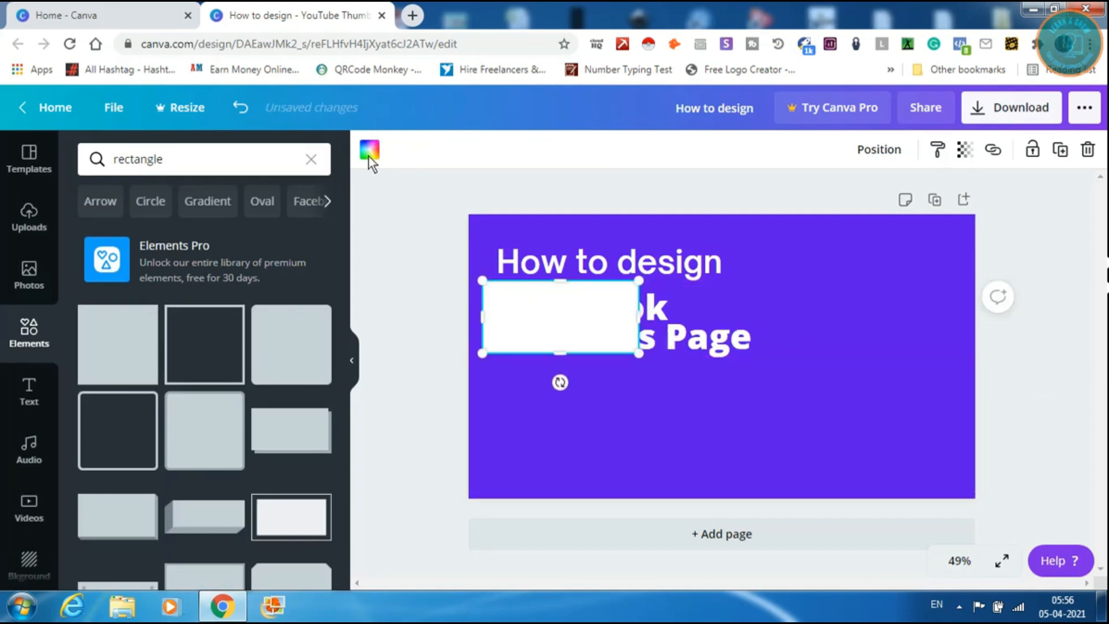
- Colour the rectangle red and widen it to cover the whole "Facebook Business Page" text
left_click(369, 150)
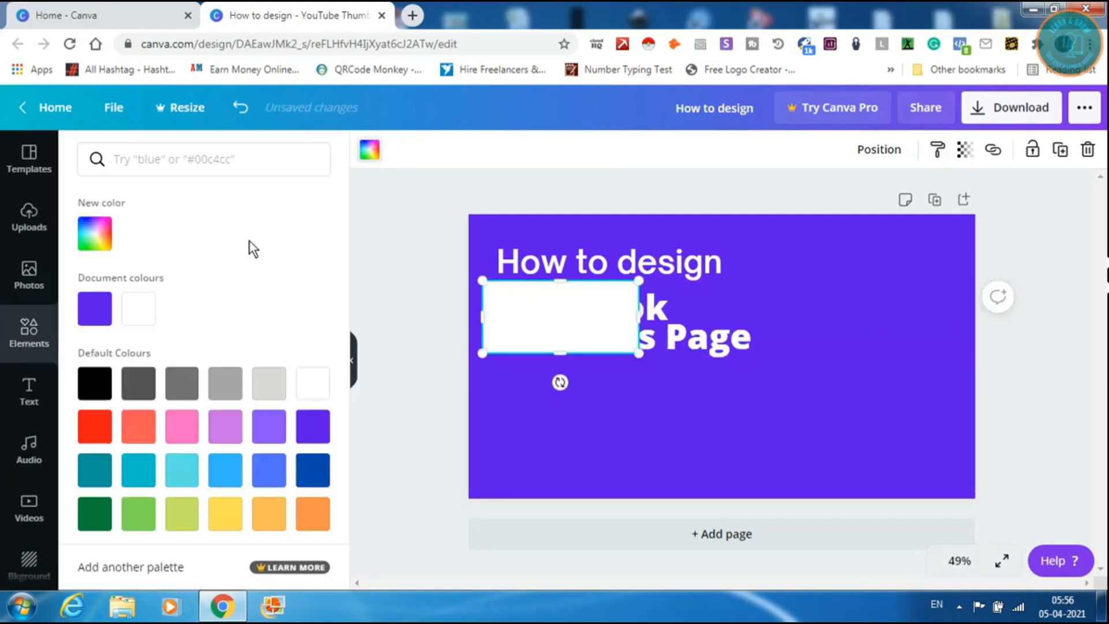
left_click(96, 425)
left_click_drag(638, 317, 764, 327)
left_click_drag(680, 326, 678, 327)
- Send the red rectangle backward behind the "Facebook Business Page" text
left_click(879, 149)
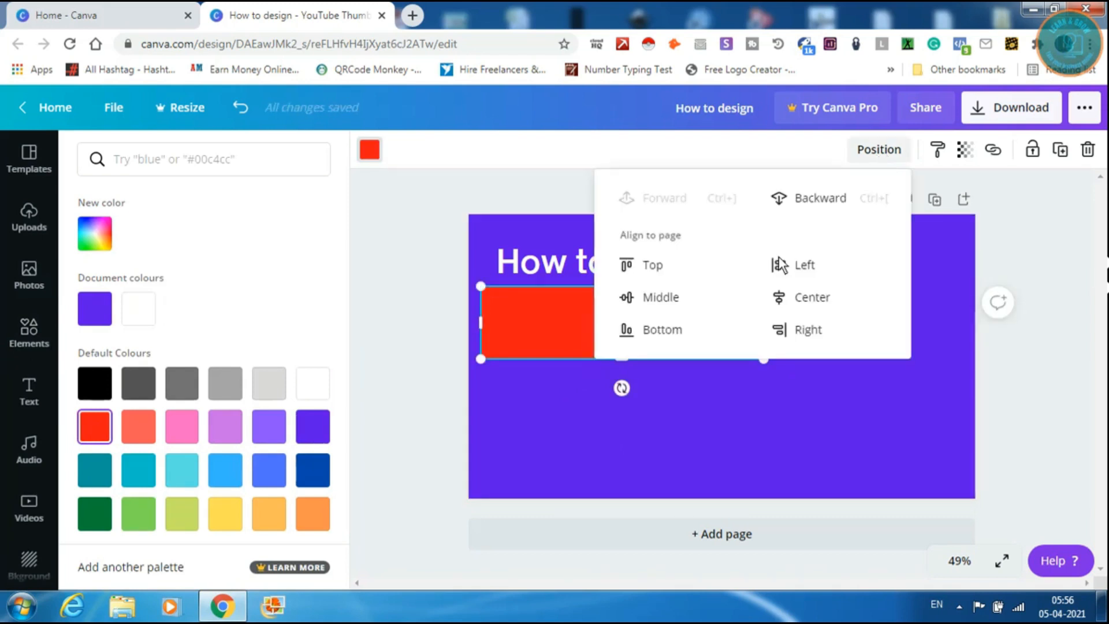
left_click(819, 199)
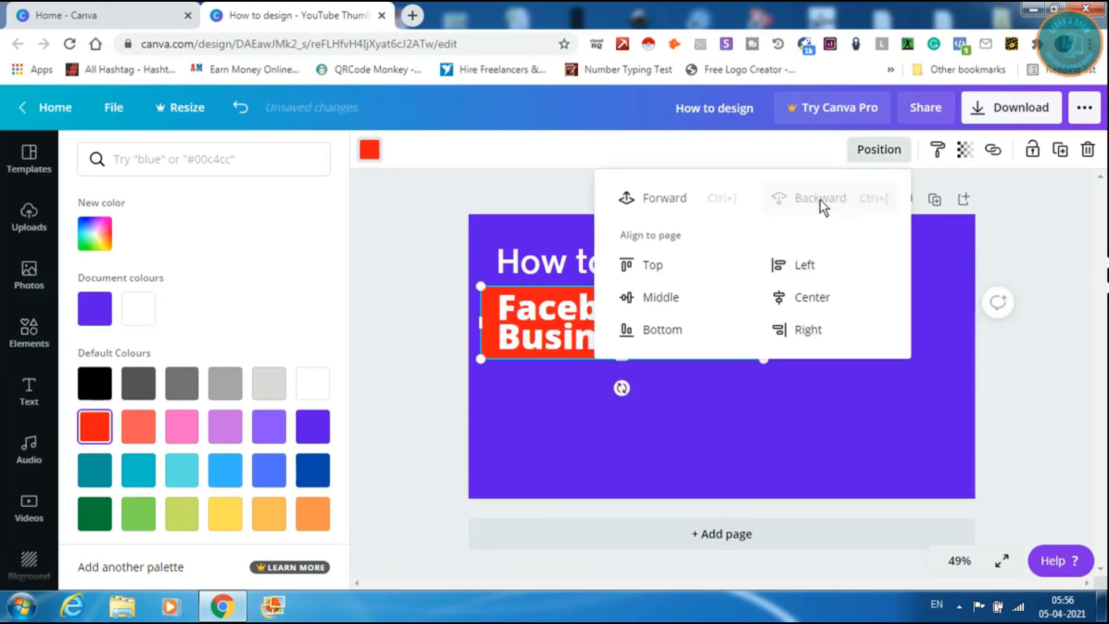
left_click(733, 483)
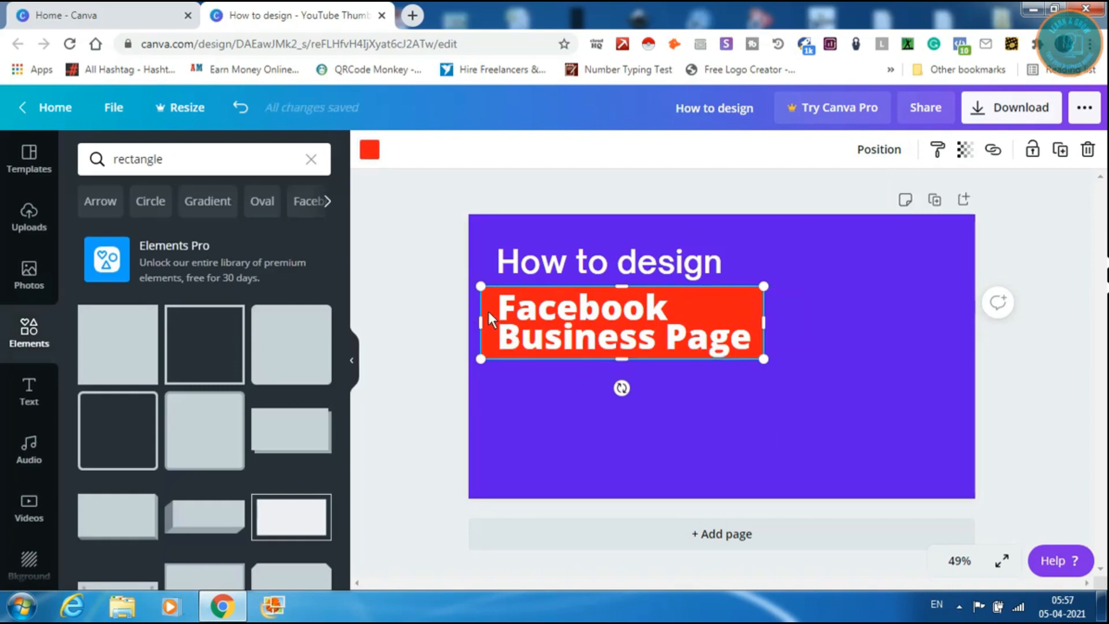
left_click(539, 422)
- Nudge the red rectangle slightly to the right in small increments behind the "Facebook Business Page" text
left_click(485, 335)
key("Right")
key("Right")
key("Right")
key("Right")
key("Right")
key("Right")
key("Right")
key("Right")
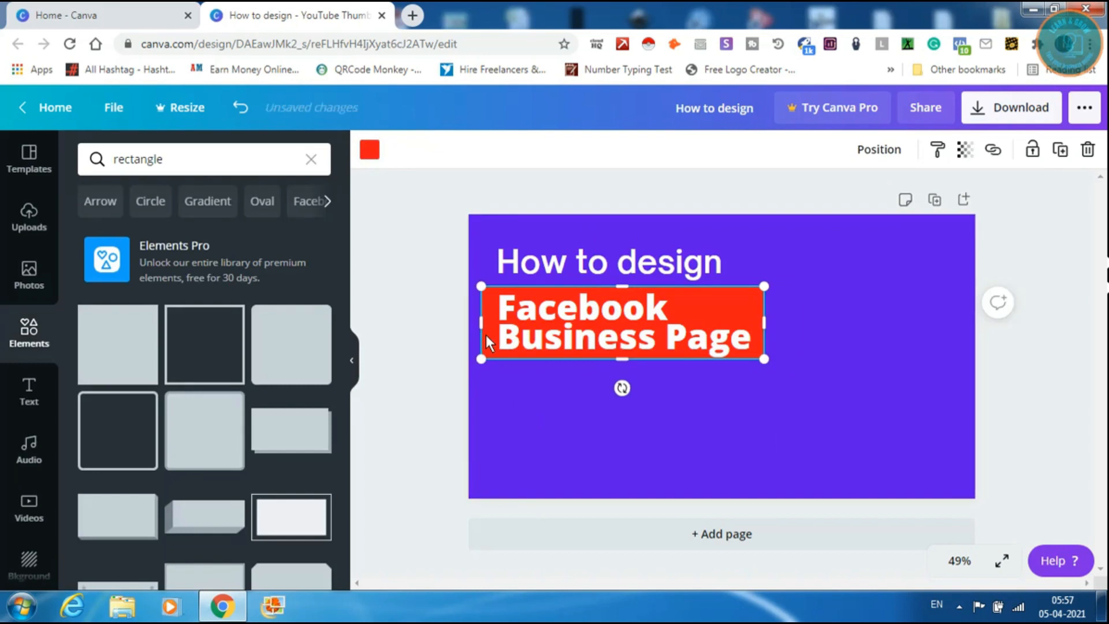
key("Right")
key("Right")
key("Right")
key("Right")
key("Right")
key("Right")
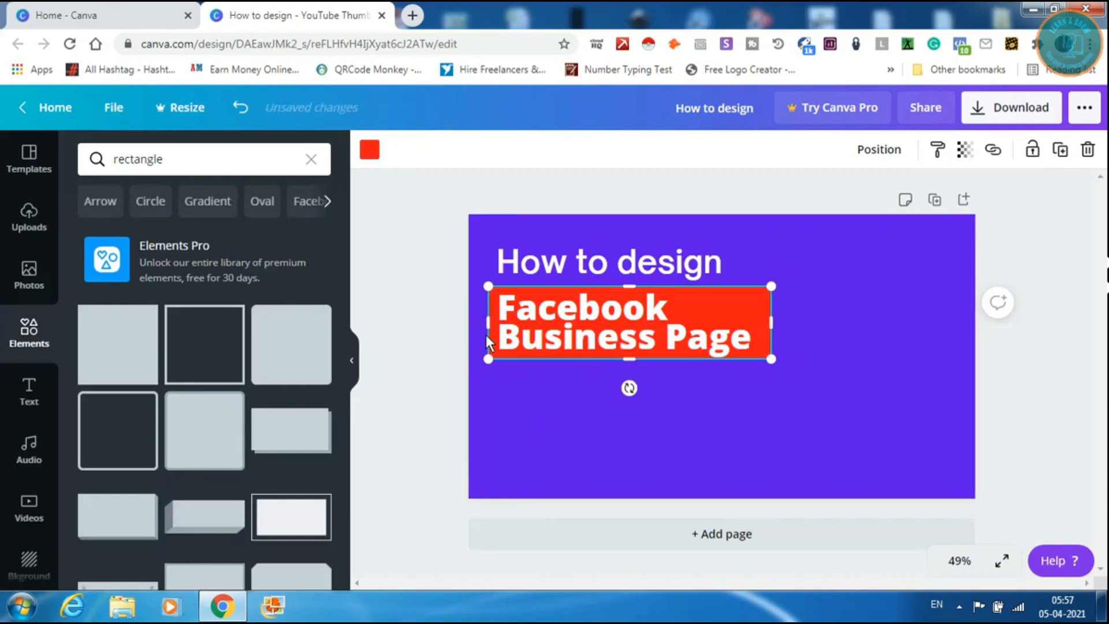
left_click(637, 448)
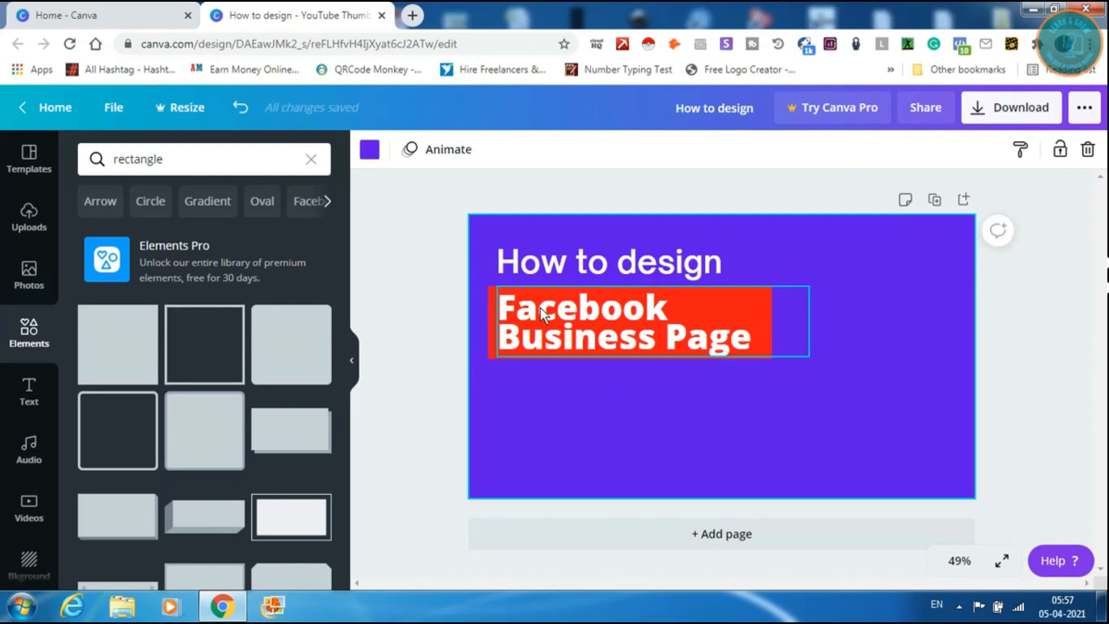
- Duplicate the "How to design" text below the red rectangle and replace the copy's wording with "in"
left_click(654, 269)
left_click_drag(655, 269, 659, 405)
double_click(588, 400)
key("ctrl+a")
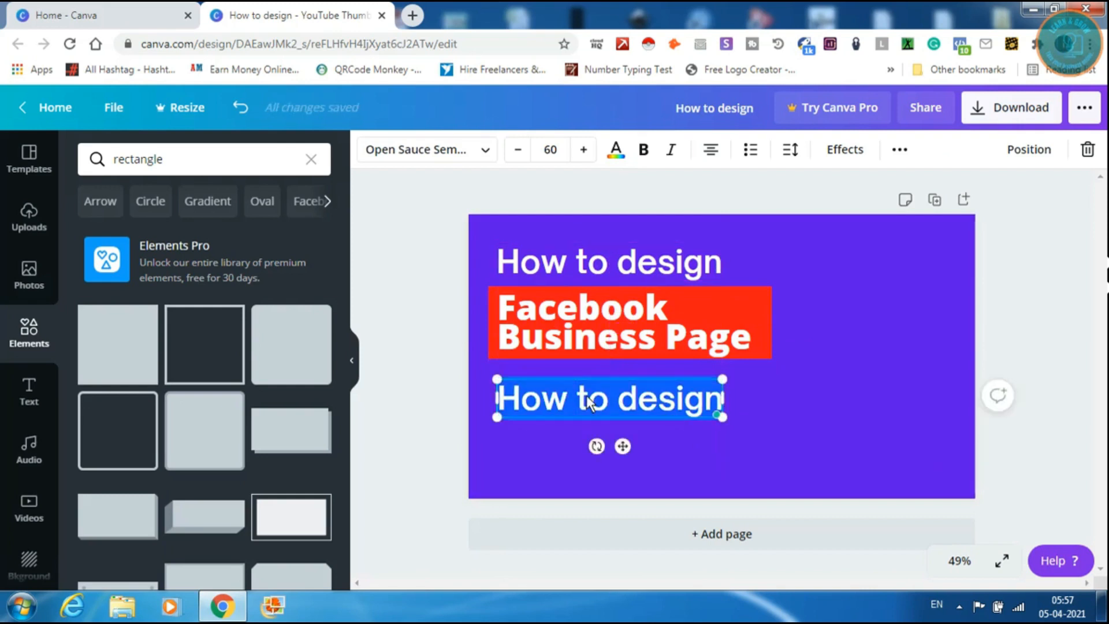
type("in")
left_click(678, 432)
- Move the "in" text just below the red rectangle, aligned with the left edge of the title text
left_click(597, 407)
left_click_drag(581, 407, 518, 396)
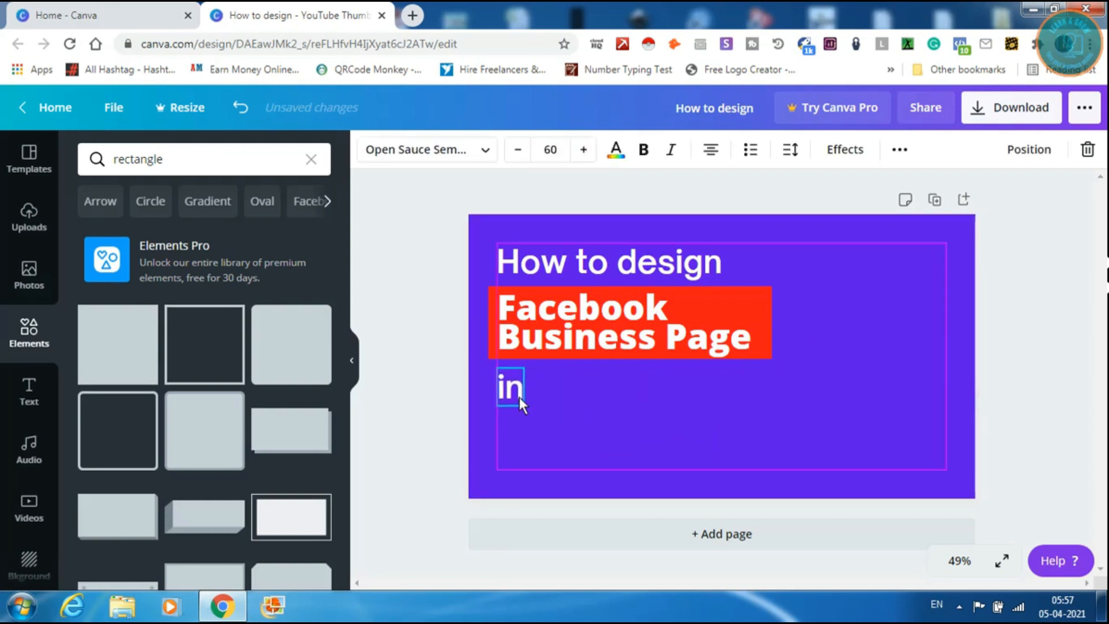
left_click(564, 390)
- Search the elements for "canva" and add the round turquoise Canva logo to the page
left_click(179, 160)
double_click(179, 160)
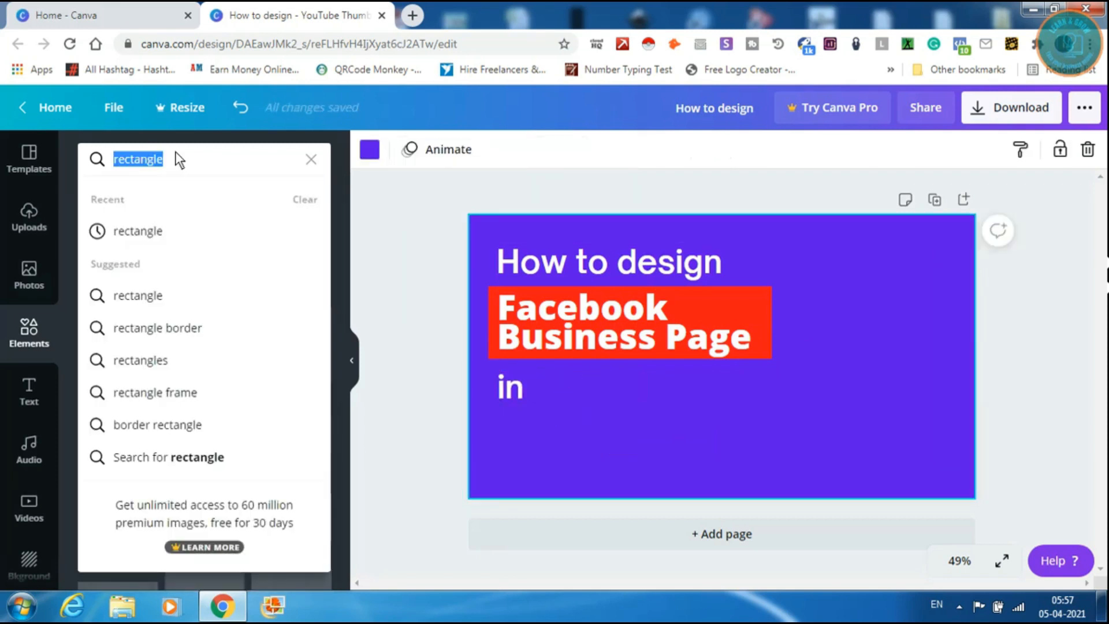
type("canva")
key("Return")
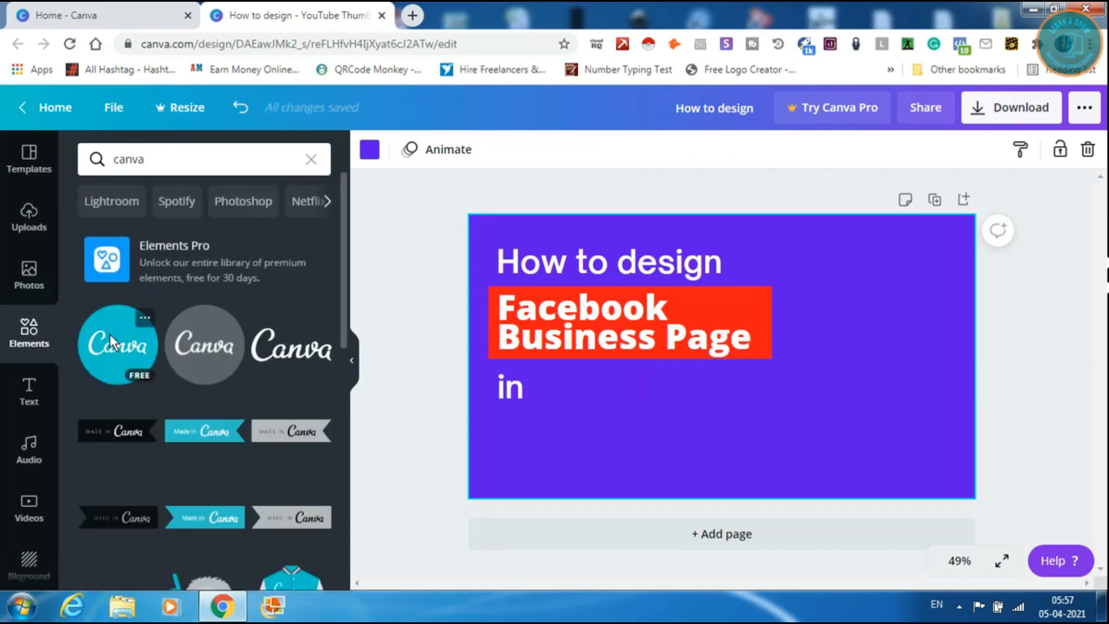
left_click(108, 331)
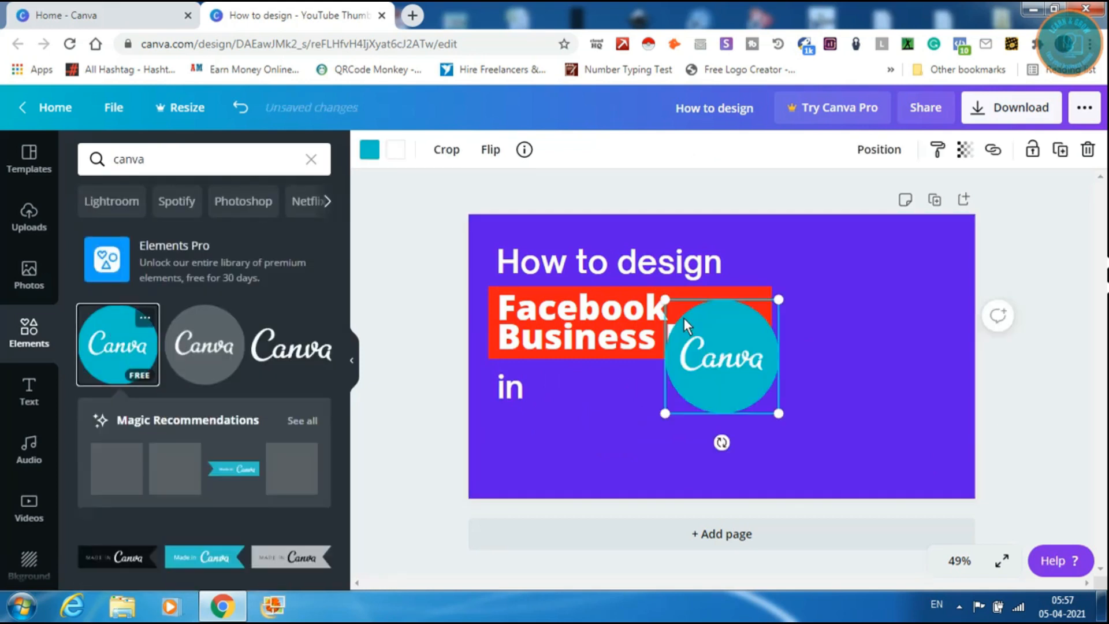
- Shrink the Canva logo and arrange it right beside the "in" text, vertically centred with it below the red rectangle
left_click_drag(667, 297, 632, 432)
left_click(515, 390)
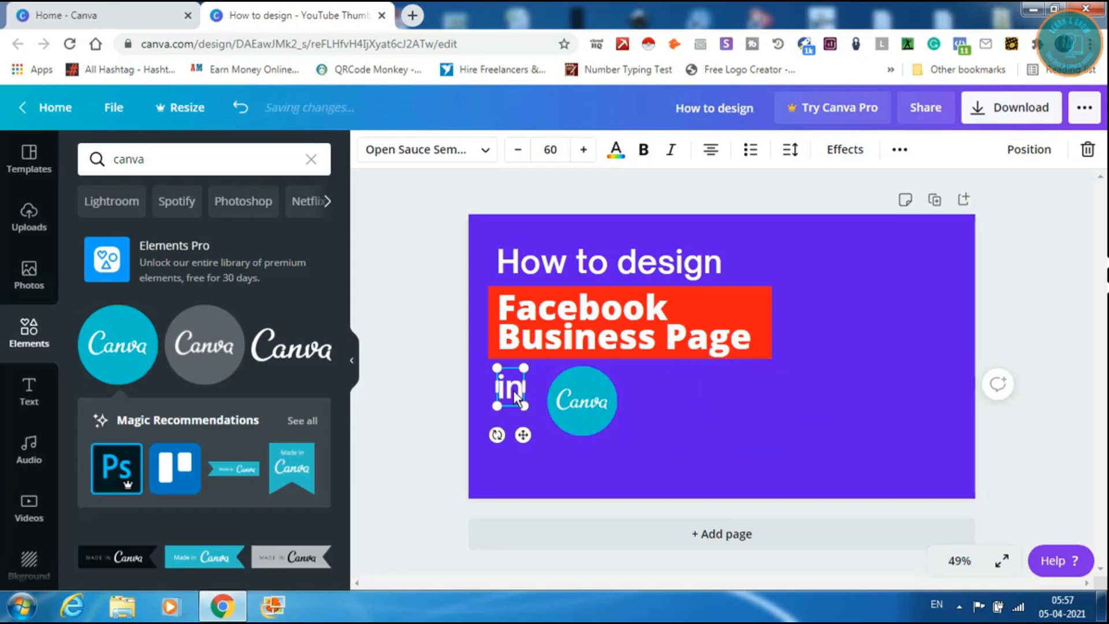
left_click(591, 399)
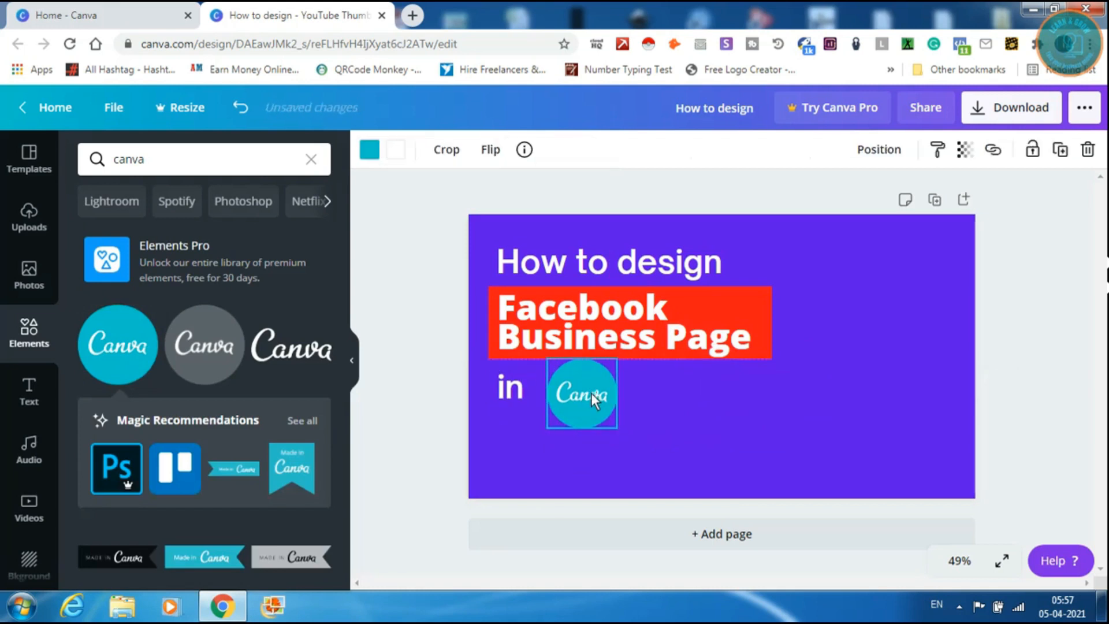
left_click_drag(591, 393, 590, 396)
left_click_drag(521, 389, 517, 411)
left_click_drag(597, 410, 580, 410)
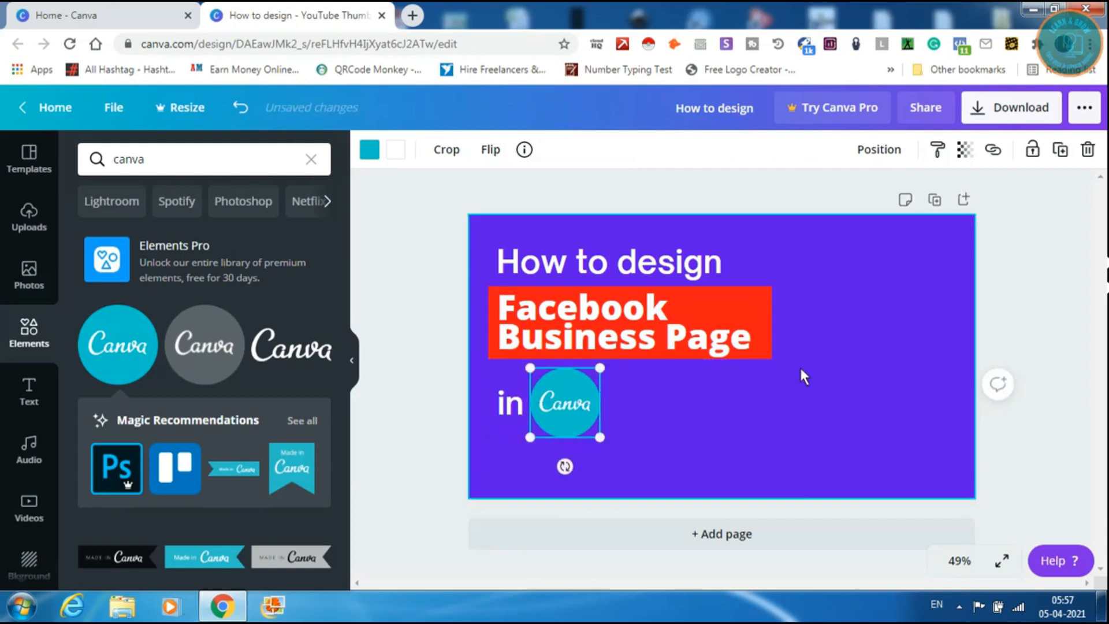
left_click(805, 420)
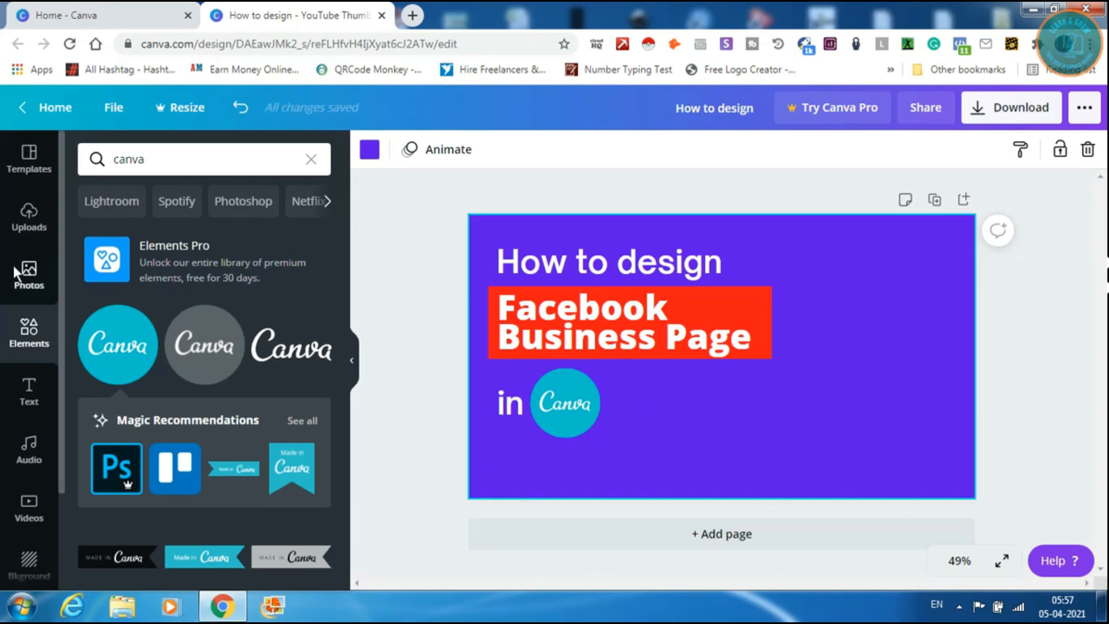
- Add the uploaded image of the thinking man in a blue T-shirt to the page
left_click(33, 223)
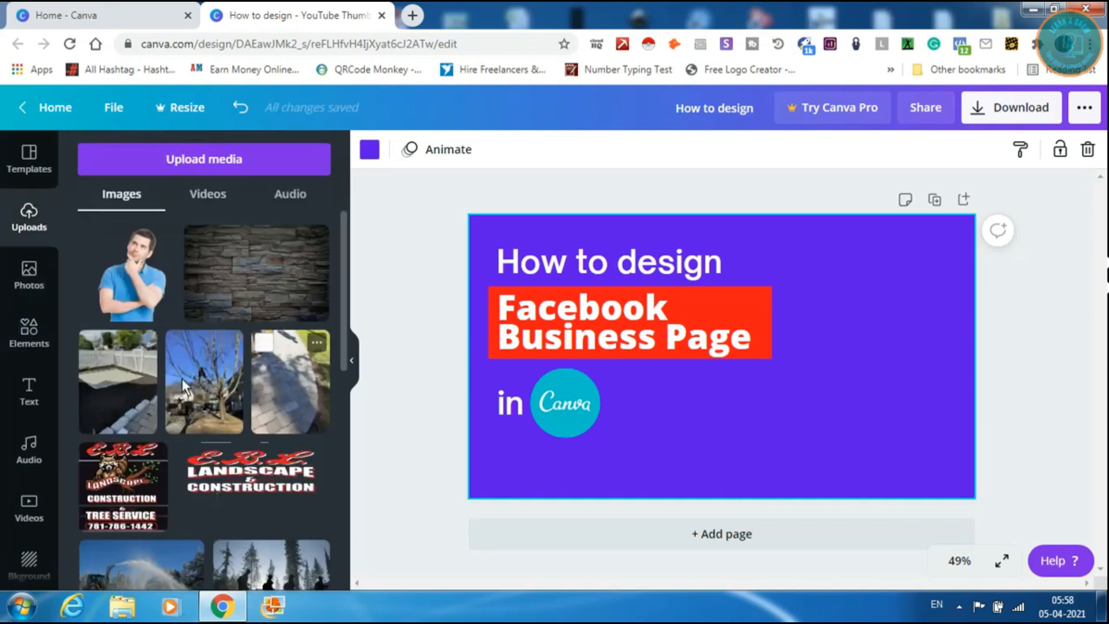
left_click(127, 270)
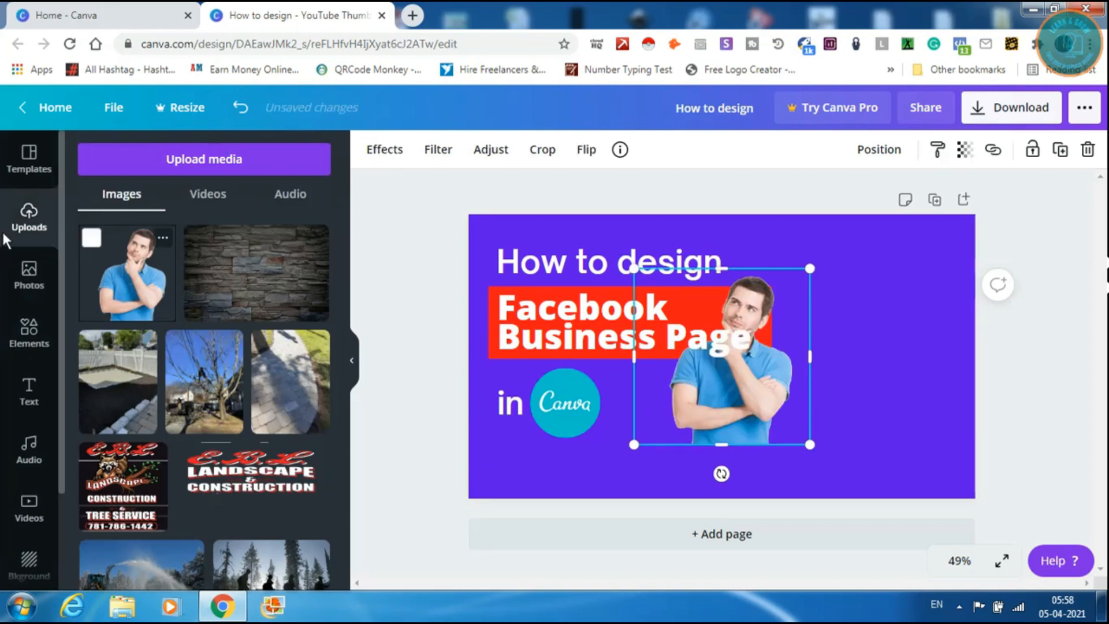
left_click(28, 155)
- Enlarge the image of the thinking man and place it in the page's lower-right corner, against the bottom edge
left_click_drag(759, 407, 891, 464)
left_click_drag(950, 319, 991, 253)
left_click_drag(889, 414, 866, 418)
left_click(688, 432)
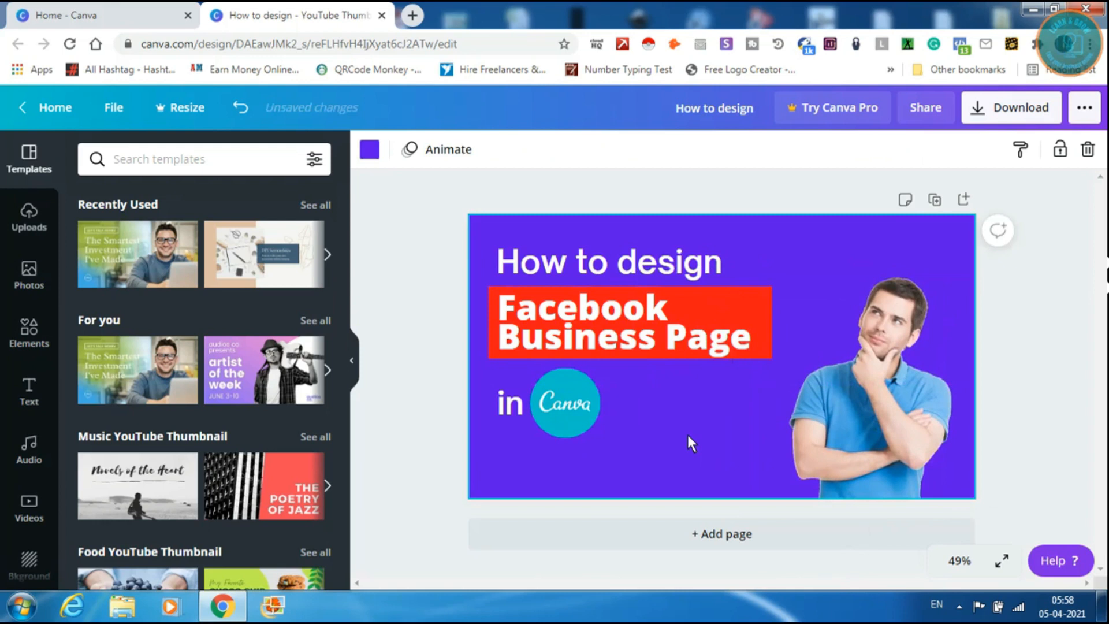
- Search the effects for "shadow" and give the thinking man's image a Drop shadow
left_click(906, 356)
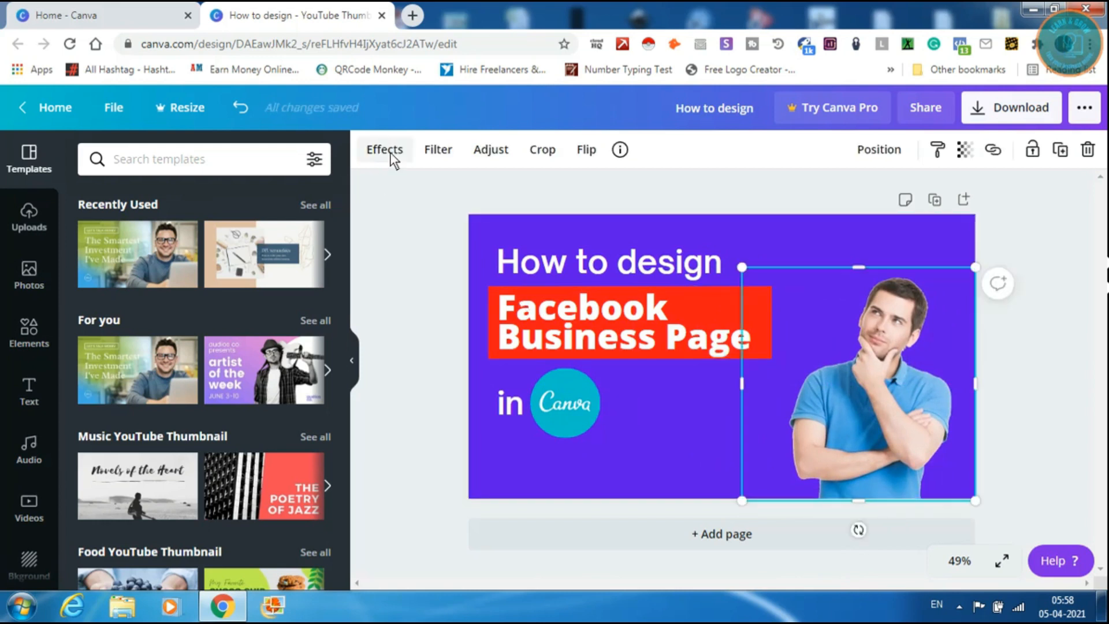
left_click(386, 150)
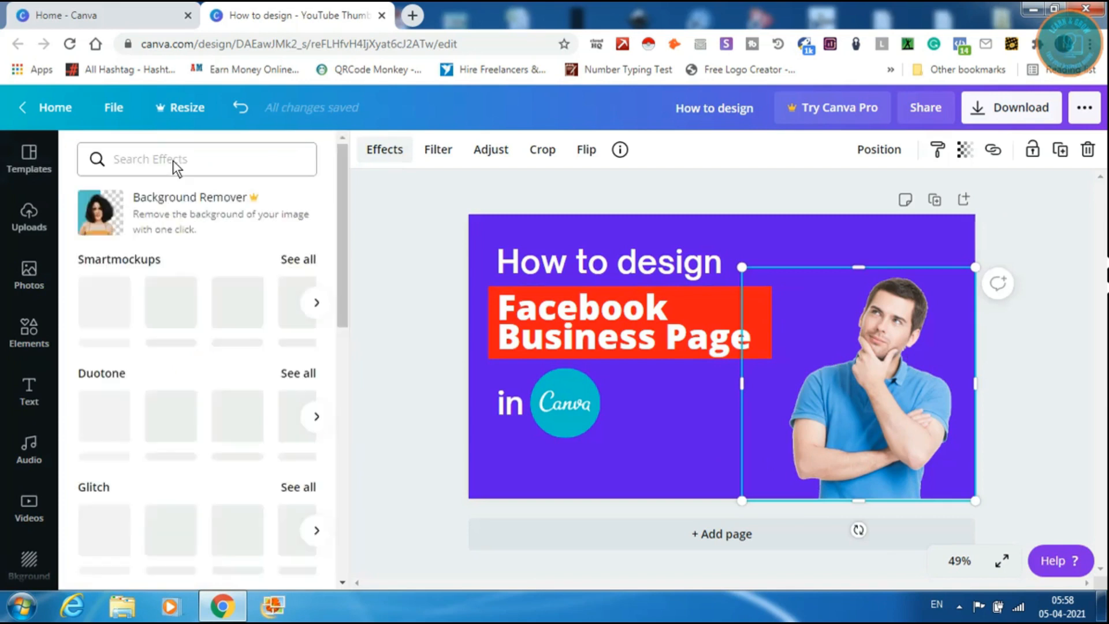
type("d")
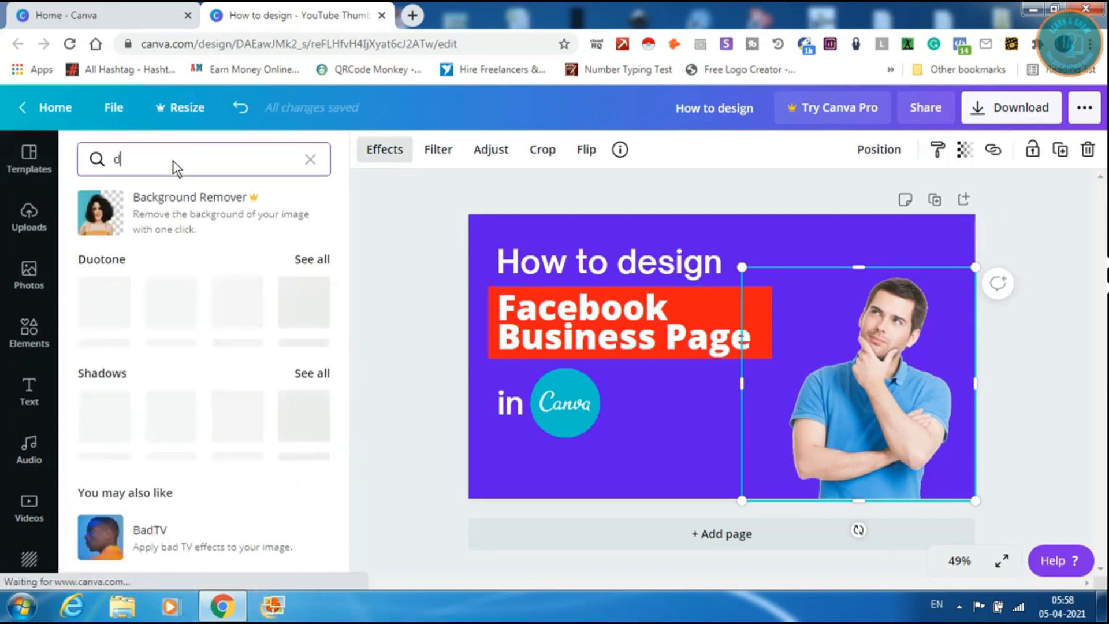
type("rop shadow")
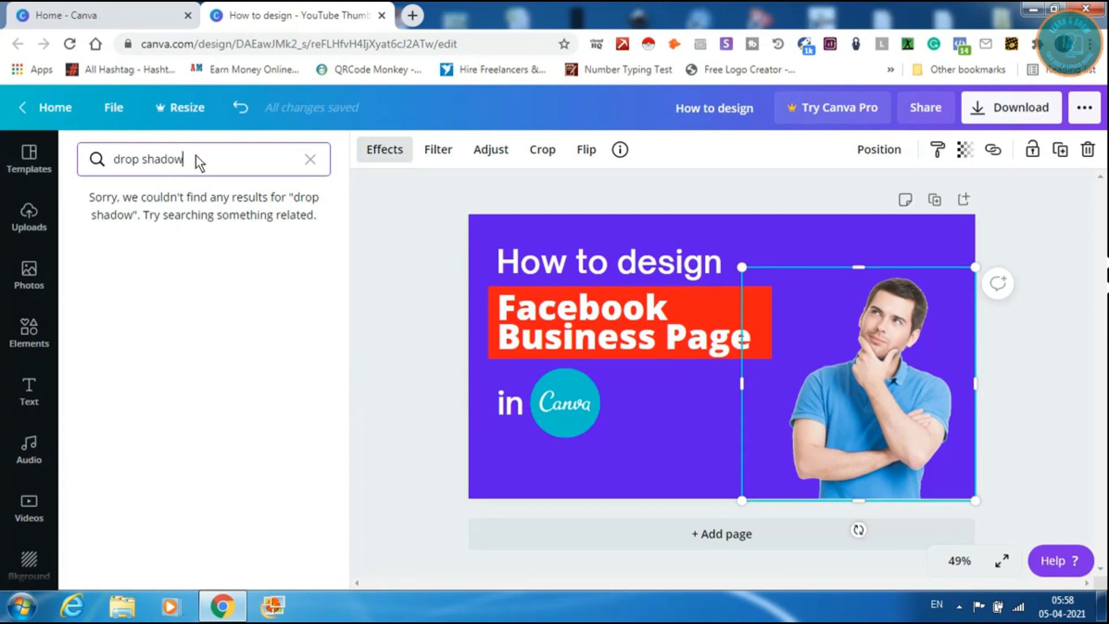
triple_click(196, 156)
type("shadow")
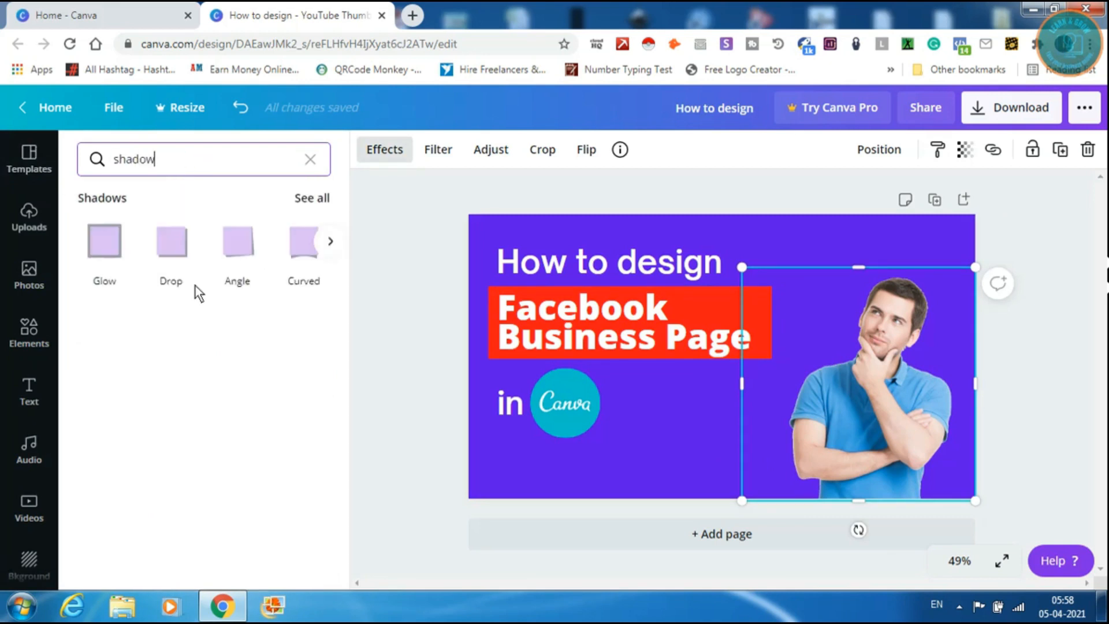
left_click(168, 251)
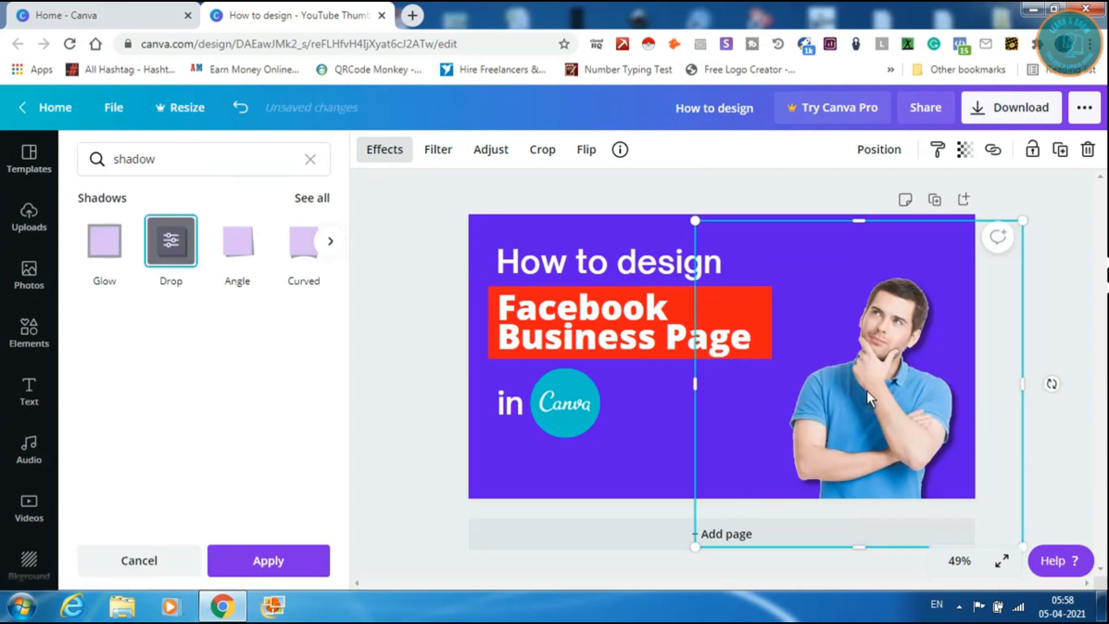
- Set the blur of the man's drop shadow to 10, keeping offset 2 and angle 0
left_click(172, 244)
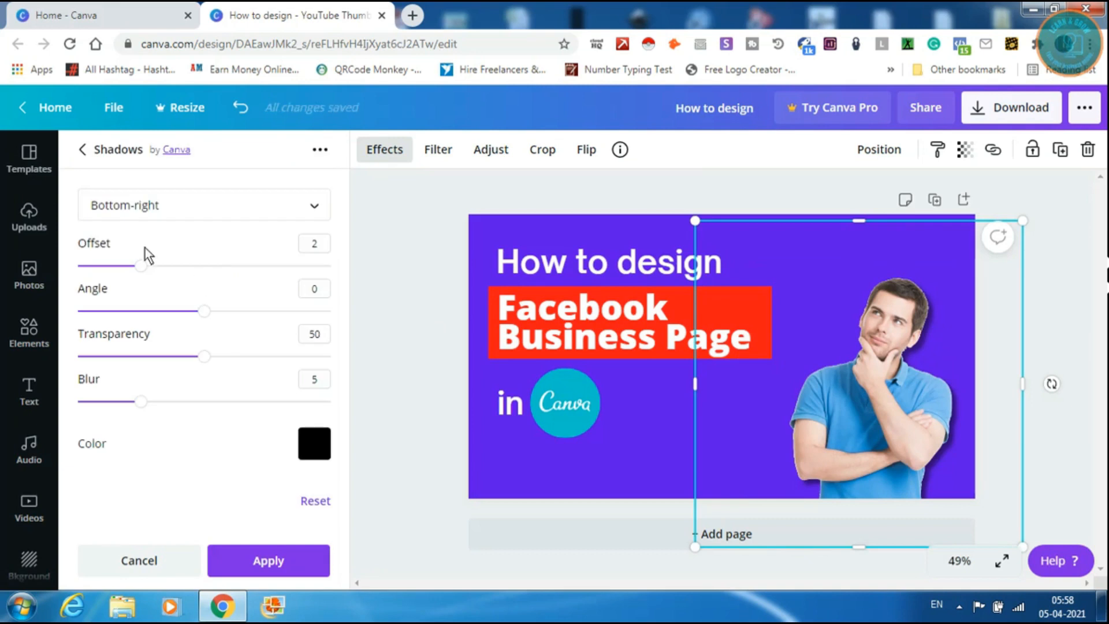
left_click_drag(154, 266, 149, 271)
mouse_move(194, 311)
left_mouse_down()
mouse_move(220, 312)
mouse_move(203, 311)
left_mouse_up()
left_click_drag(133, 405, 201, 406)
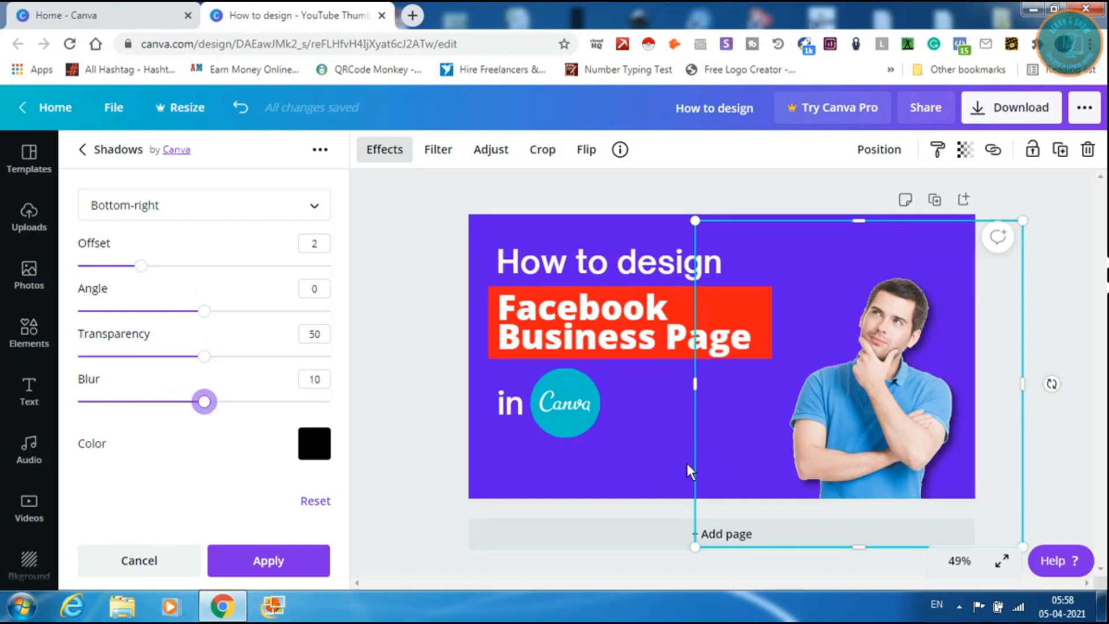
left_click(667, 456)
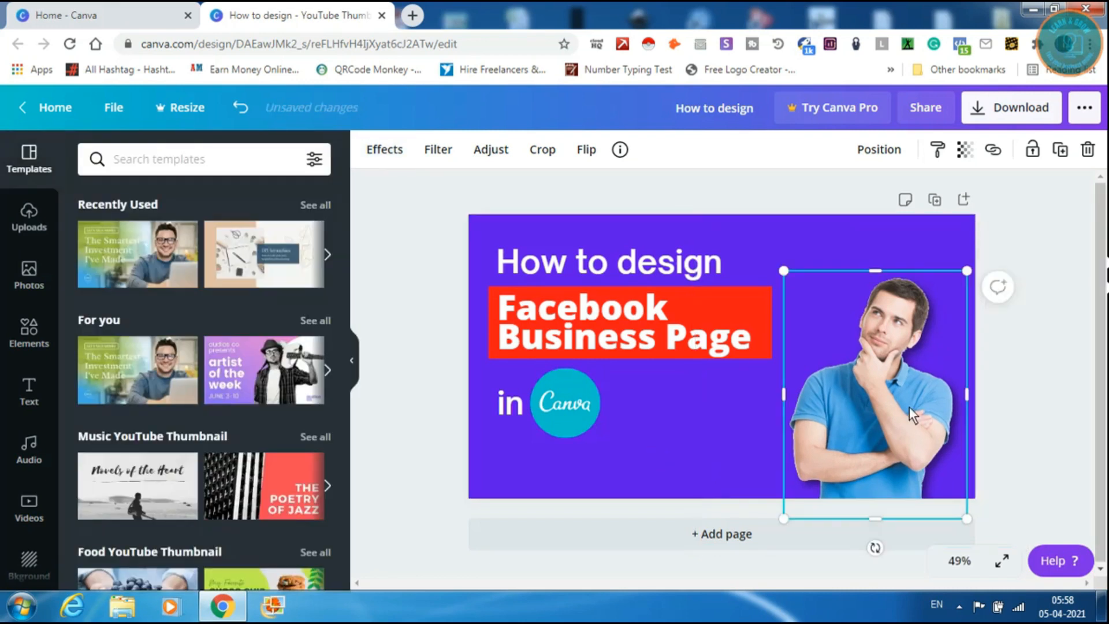
- Adjust the man's image to brightness 26 and contrast 27, and raise its saturation
left_click(440, 151)
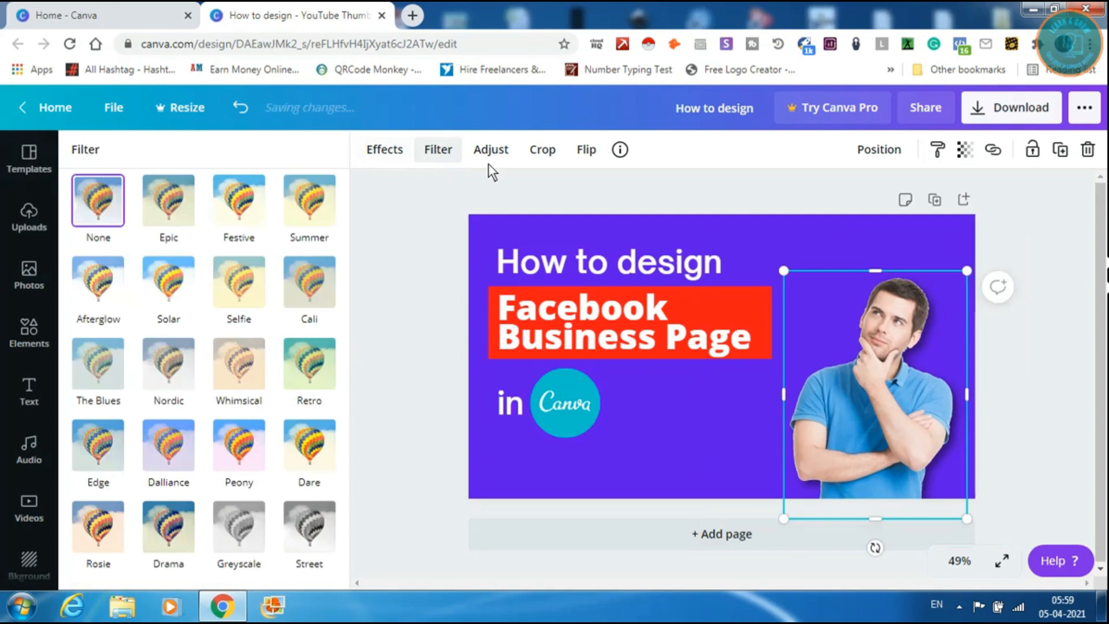
left_click(482, 150)
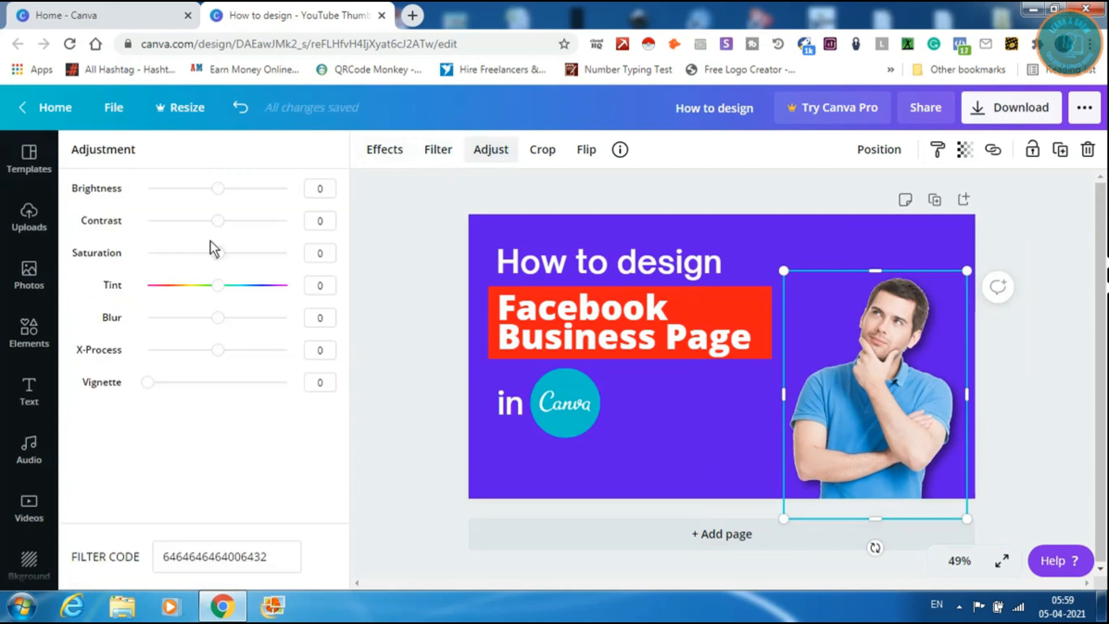
left_click_drag(219, 187, 236, 194)
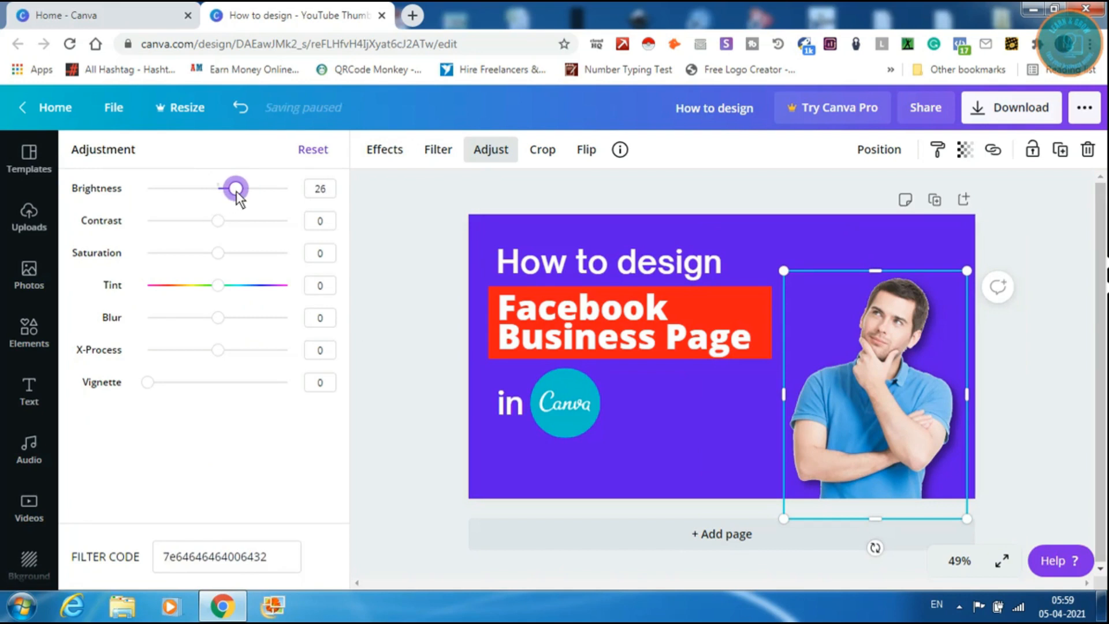
left_click_drag(218, 221, 237, 221)
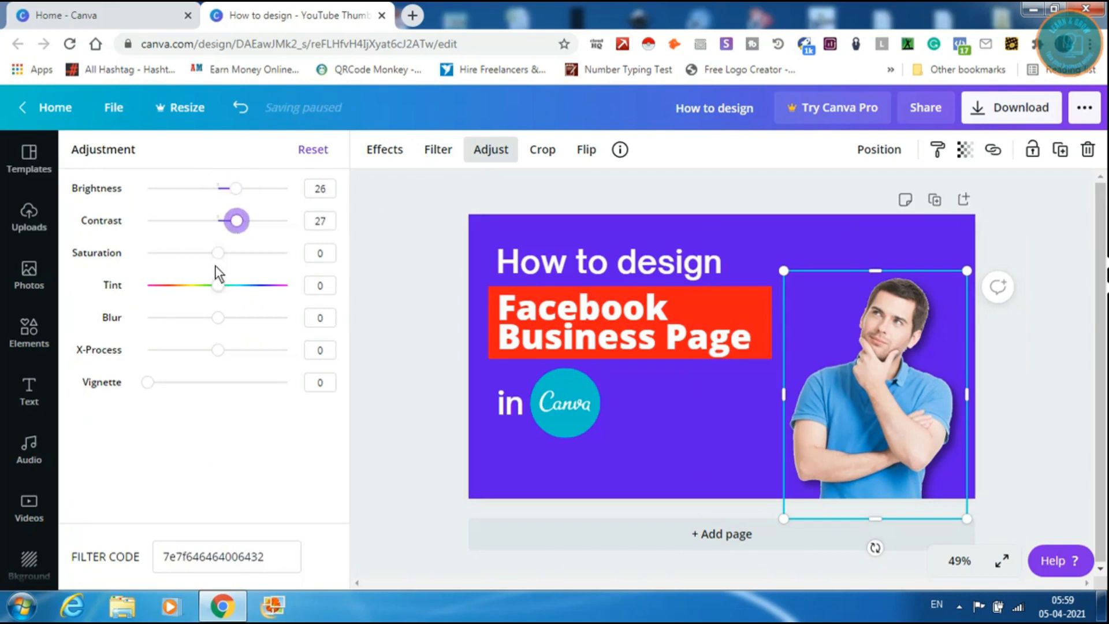
left_click_drag(217, 253, 248, 254)
key("Escape")
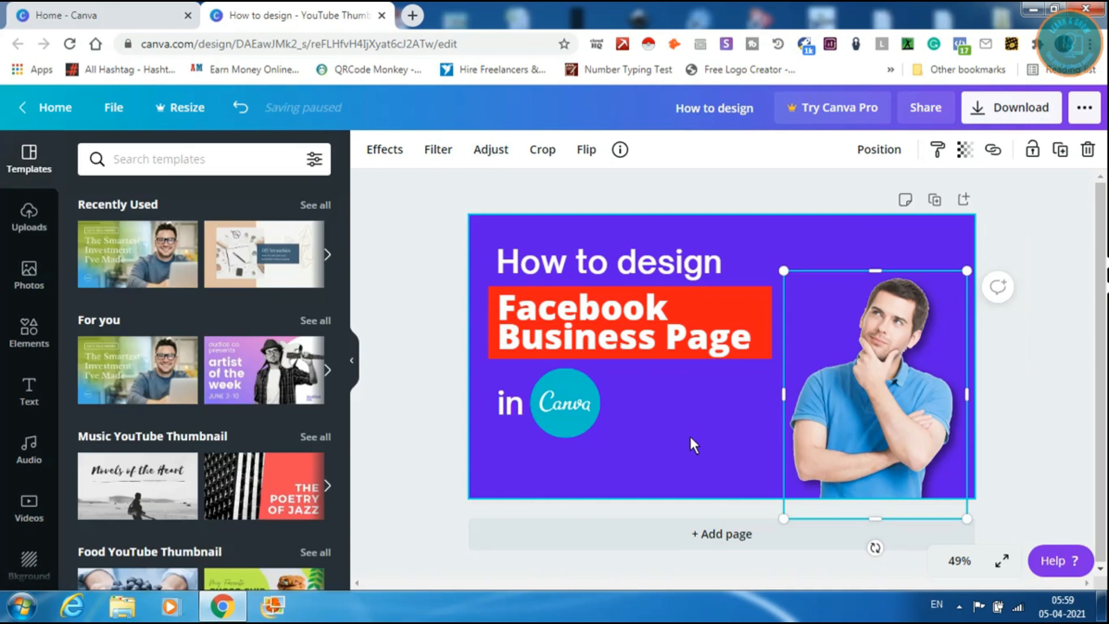
left_click(689, 403)
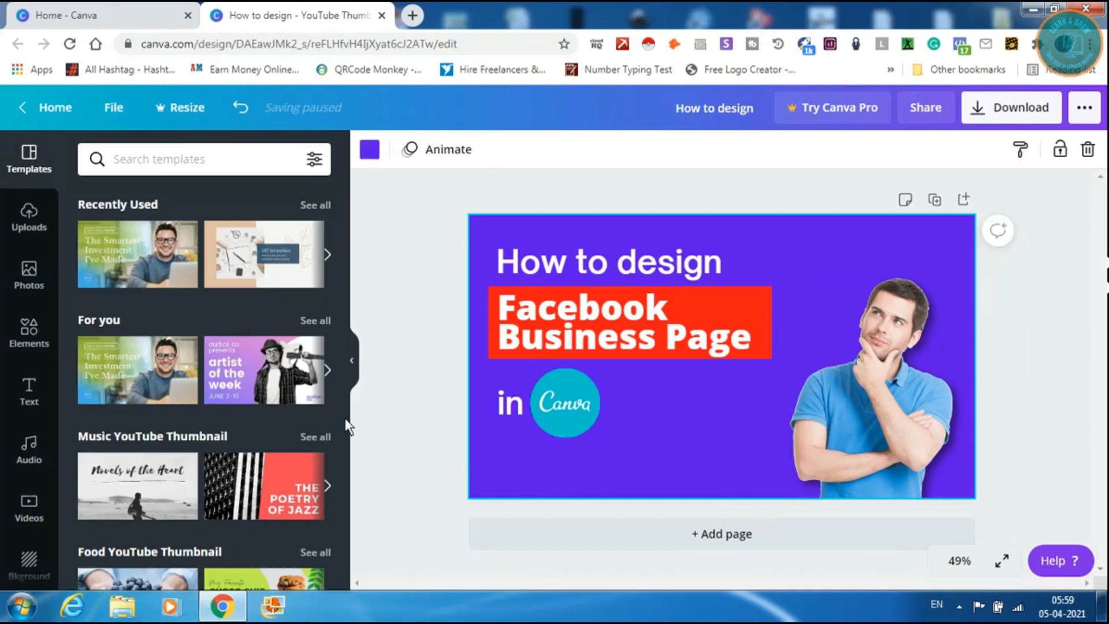
- Search the elements for "business", add the orange outlined light bulb and move it to the page's top edge beside the man's head
left_click(30, 333)
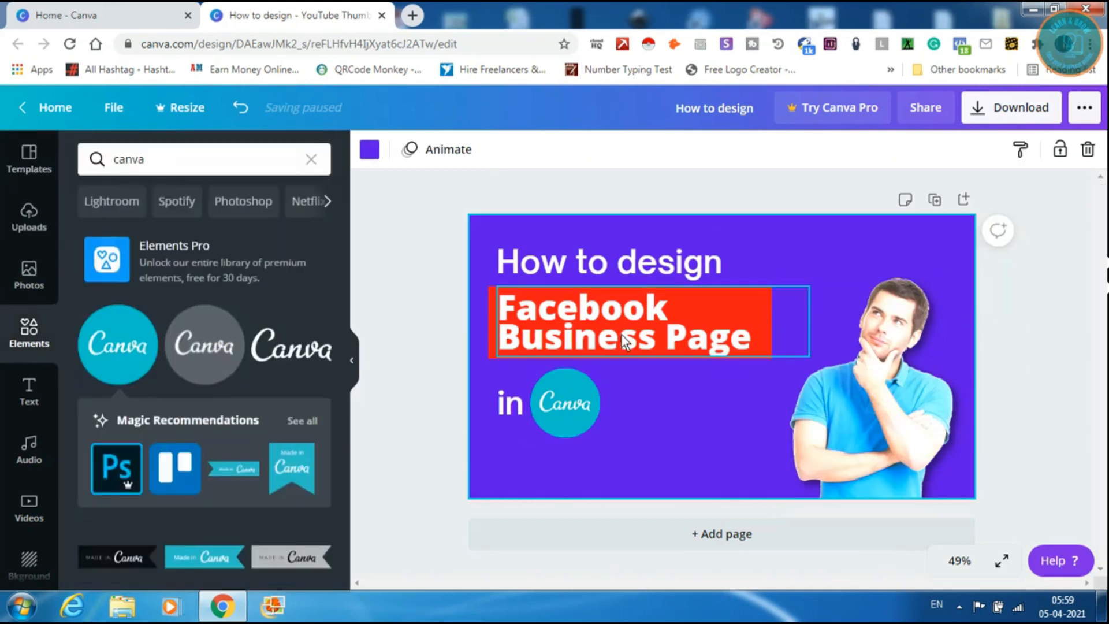
left_click(191, 170)
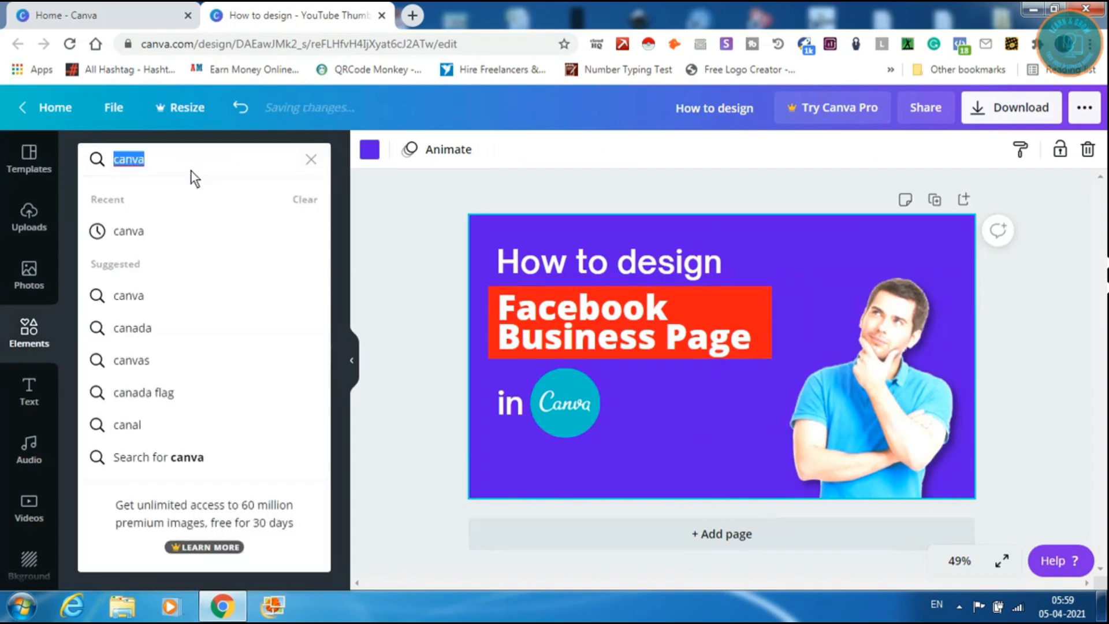
type("busines")
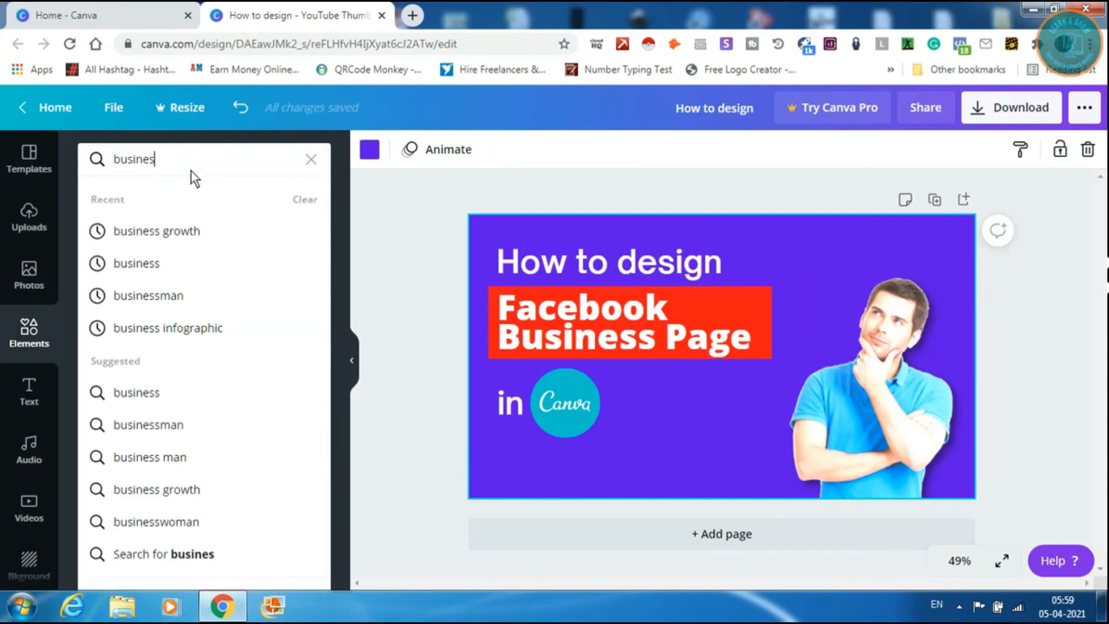
type("s")
key("Return")
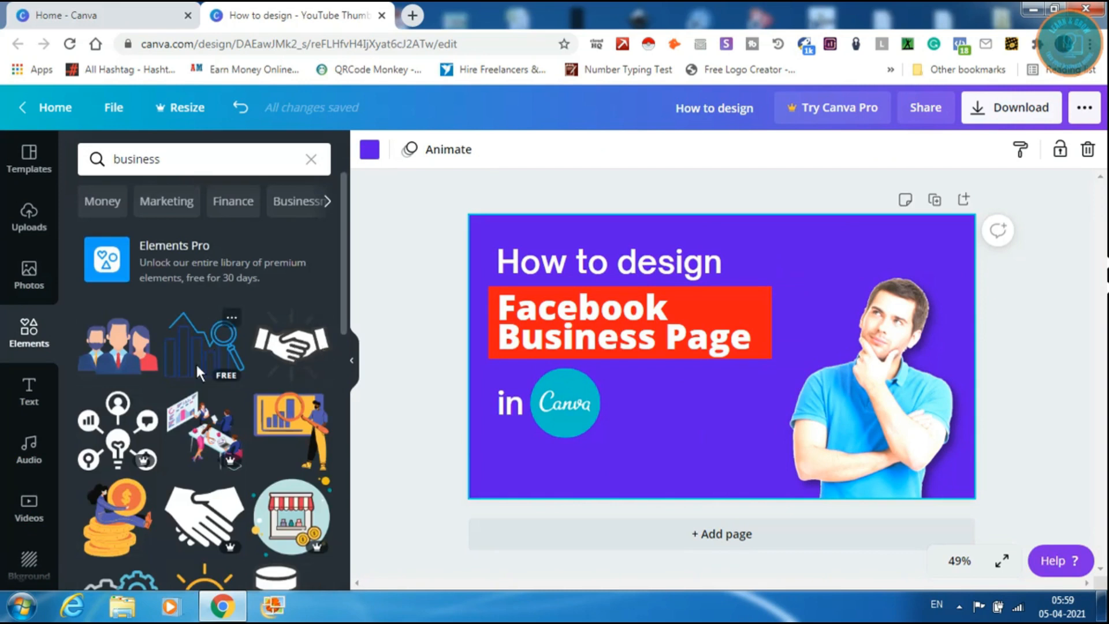
left_click_drag(344, 312, 227, 382)
left_click(199, 355)
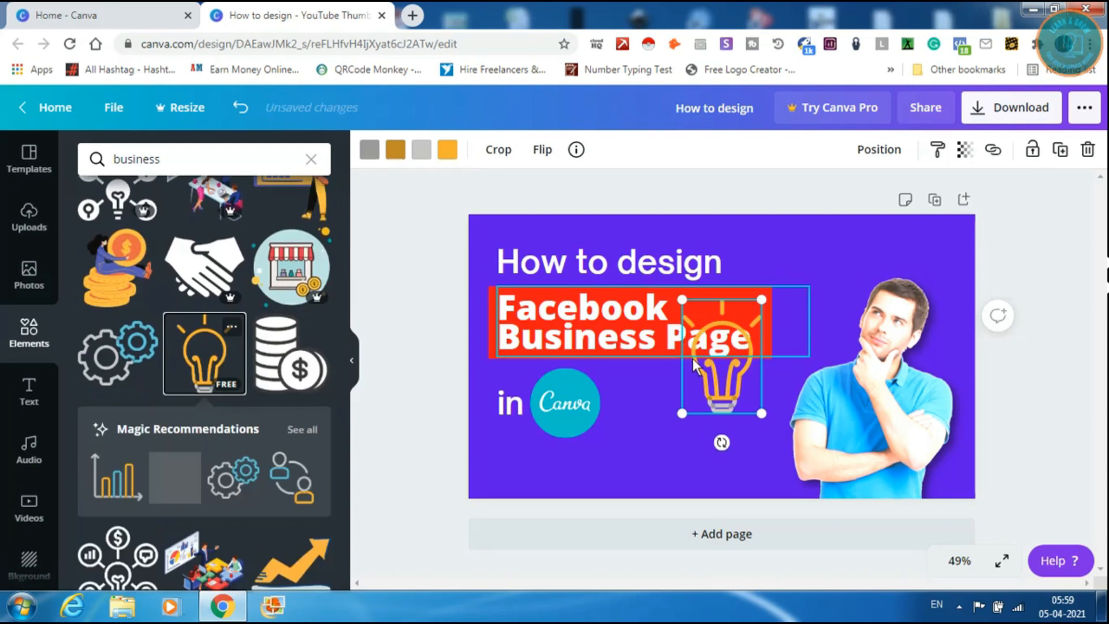
left_click_drag(711, 398, 809, 297)
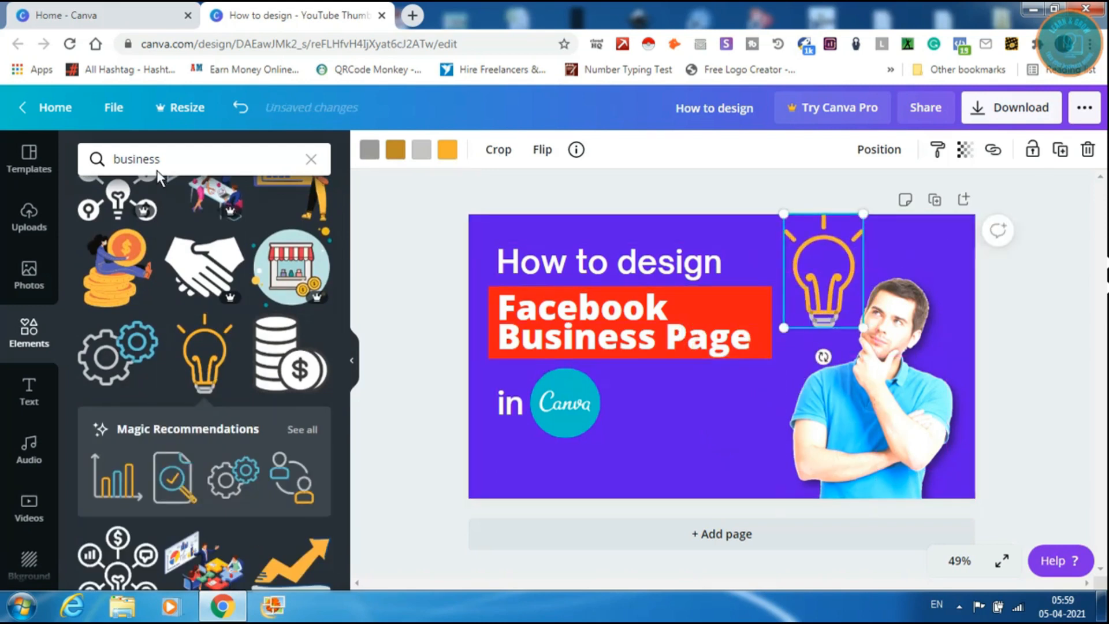
- Search the elements for "facebook", add the round dark blue Facebook logo and shrink it to less than half its size
left_click(158, 171)
type("facebook")
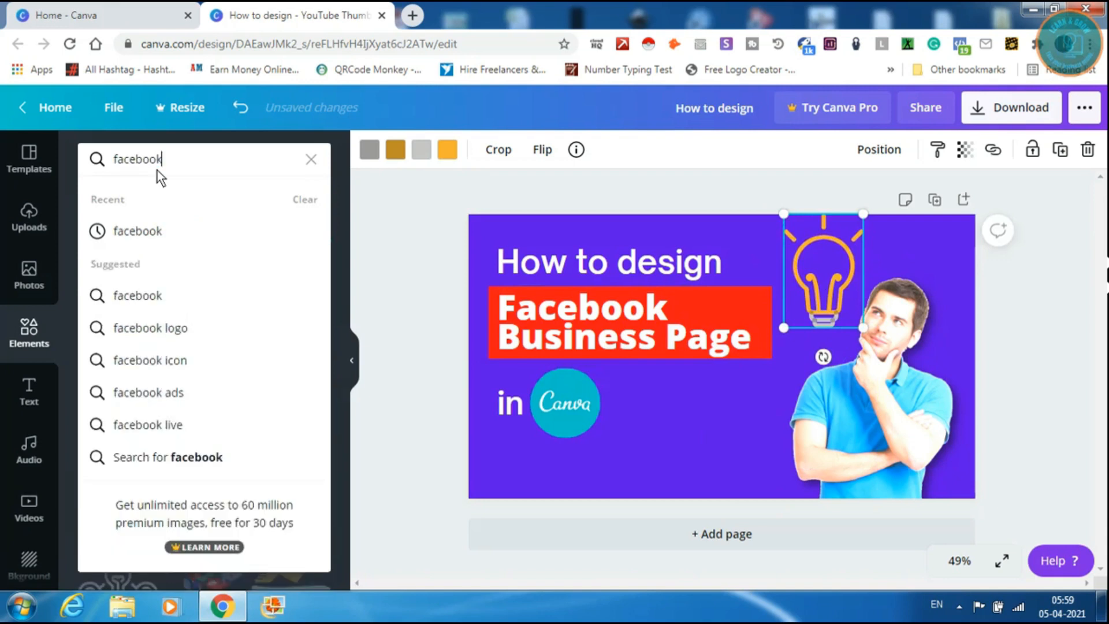
key("Return")
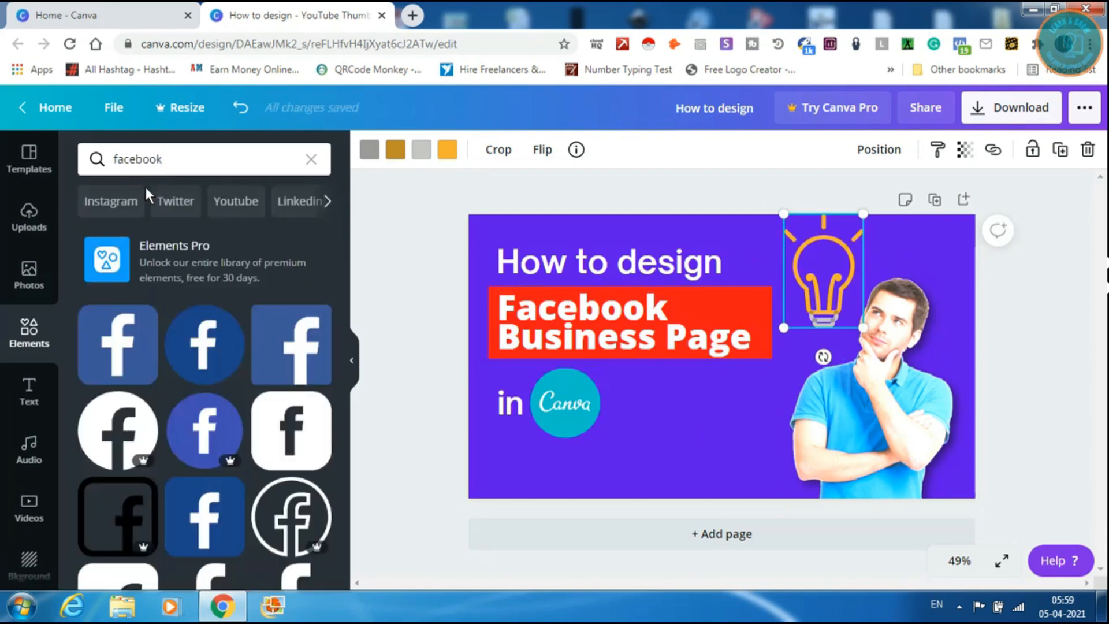
left_click(188, 345)
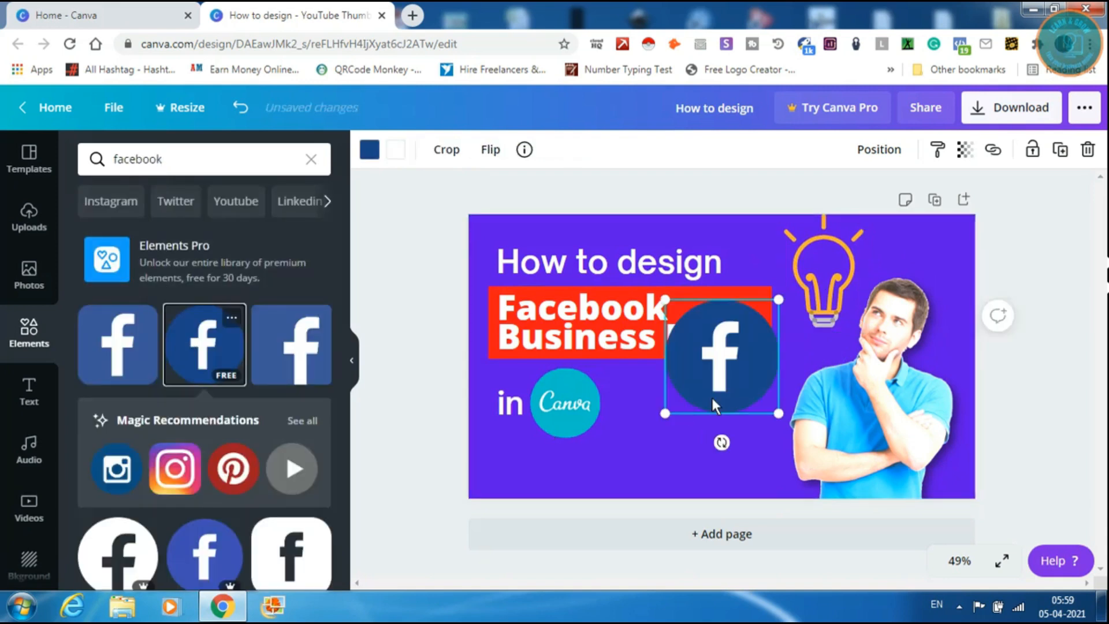
left_click_drag(666, 301, 712, 346)
- Shrink the light bulb and place it right after "How to design", and move the Facebook logo between the red rectangle and the man
left_click(833, 269)
left_click_drag(784, 214, 738, 250)
left_click_drag(747, 377, 805, 320)
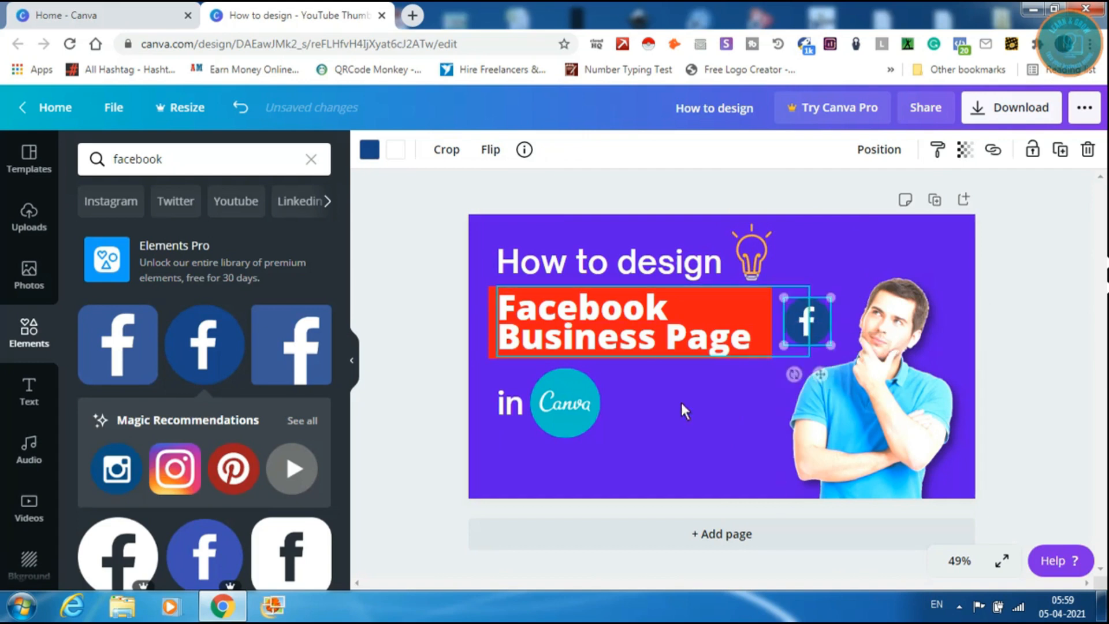
left_click(678, 425)
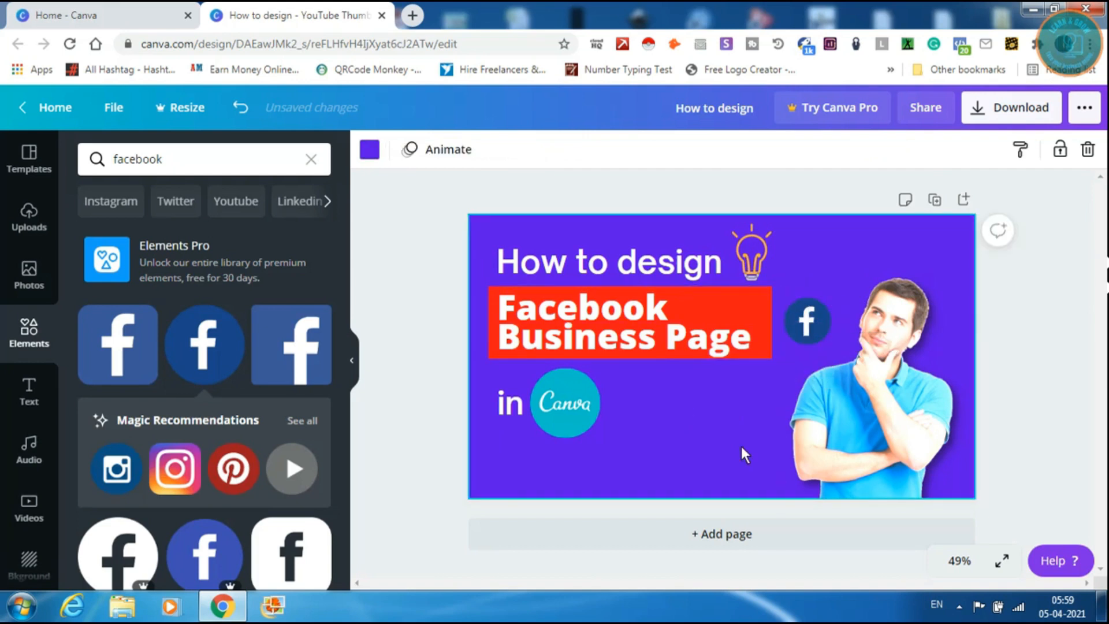
- Search the elements for "business", add the two-gears icon and place it small below and to the right of the Canva logo
left_click(168, 162)
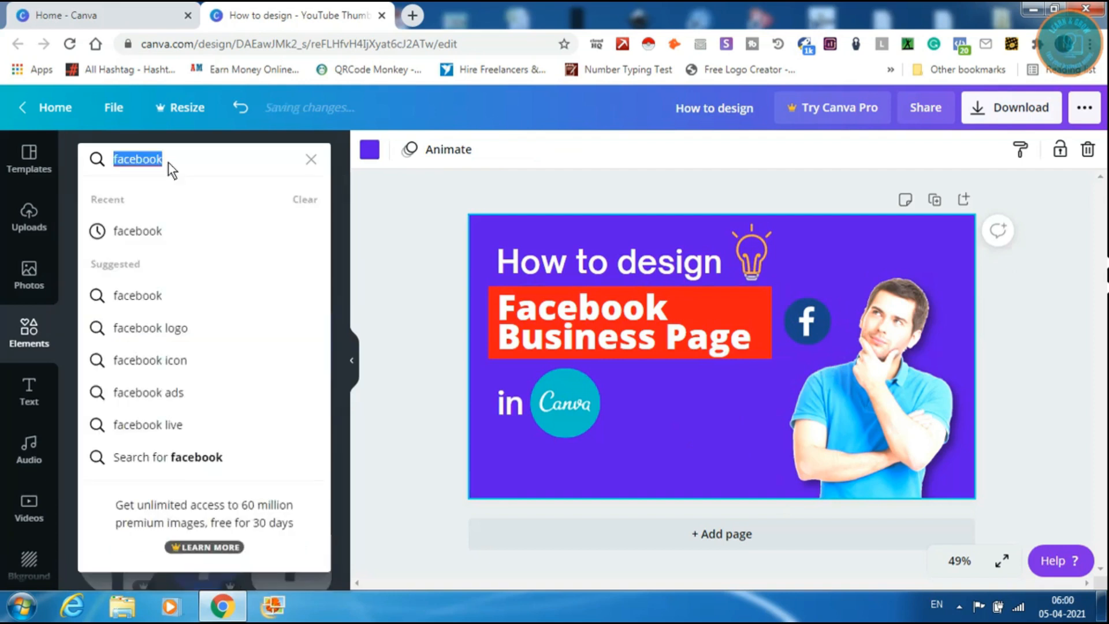
type("business")
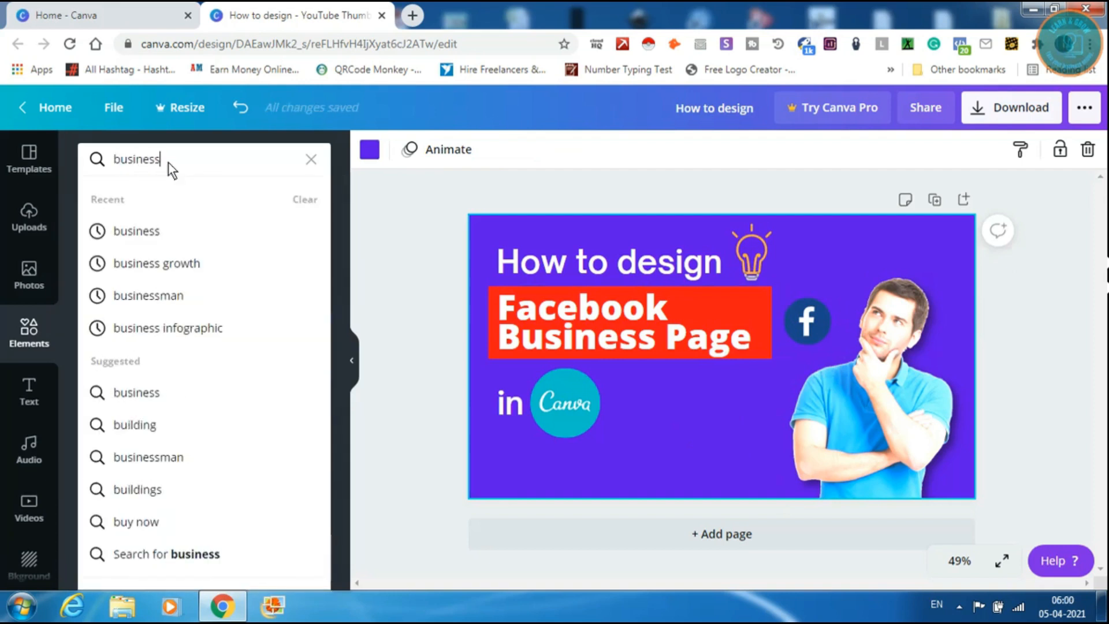
key("Return")
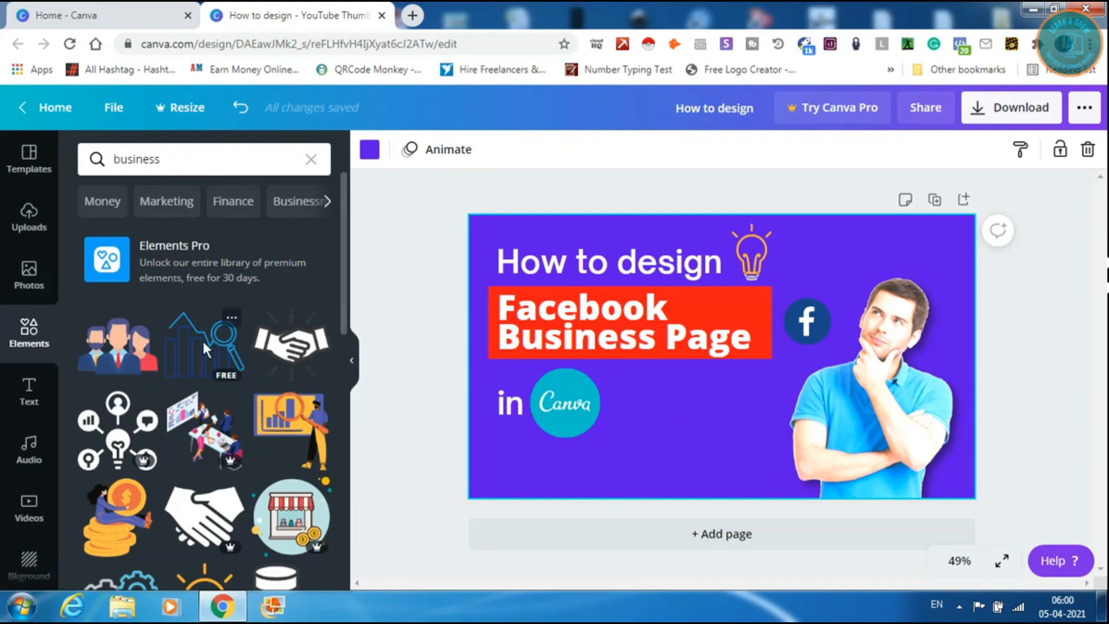
left_click_drag(341, 333, 344, 462)
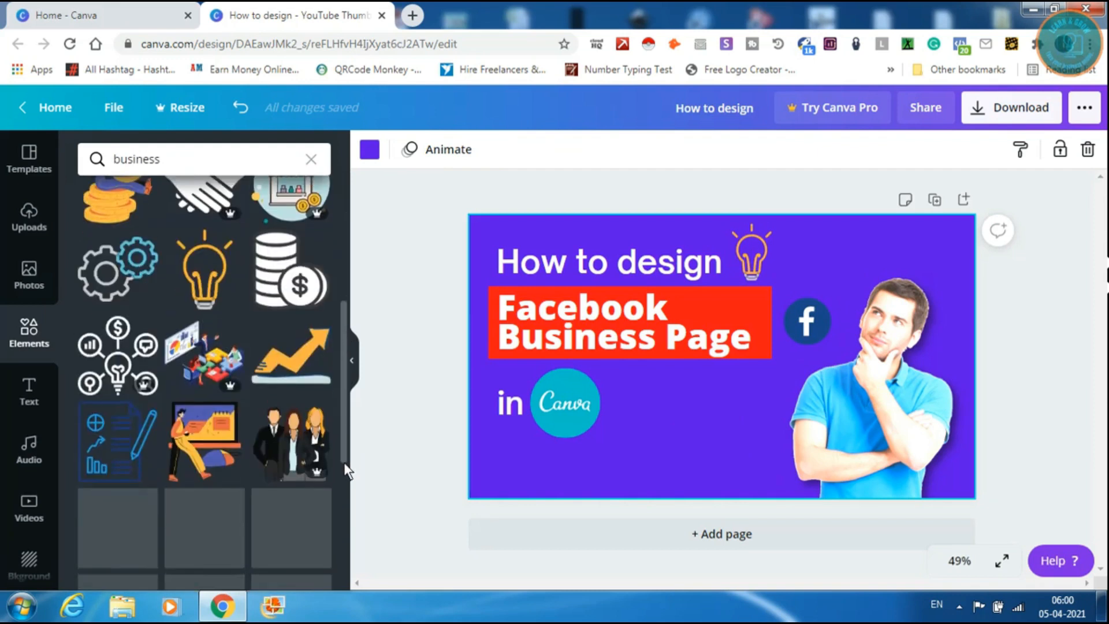
left_click(105, 276)
left_click_drag(794, 301, 614, 486)
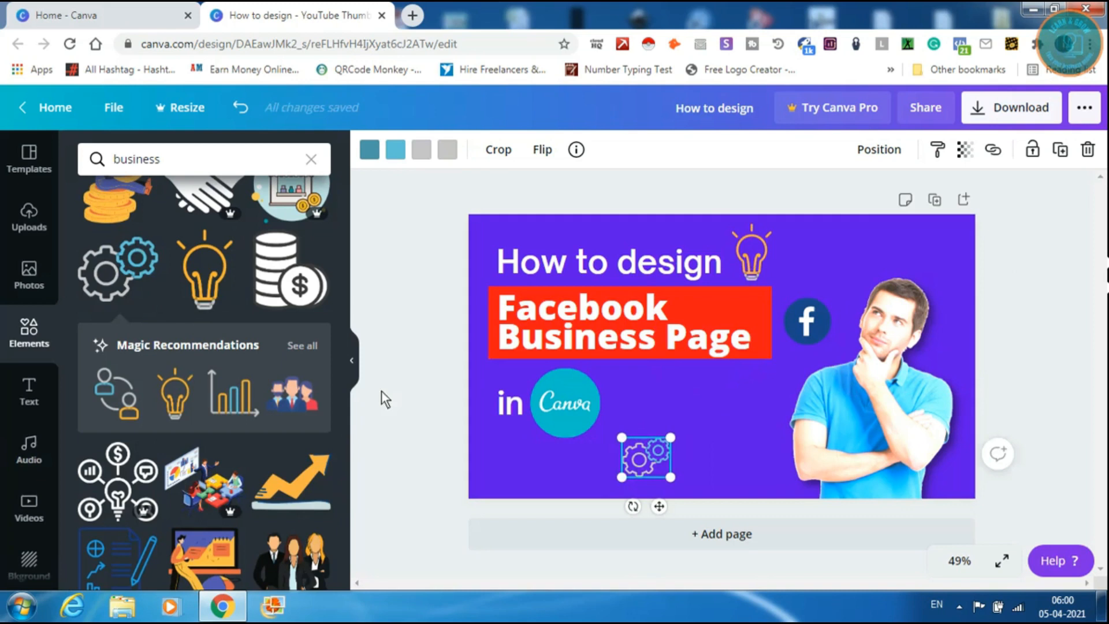
- Find the paper plane with a dashed blue trail among the business elements and add it to the page between the Canva logo and the man
scroll(343, 365, "down", 5)
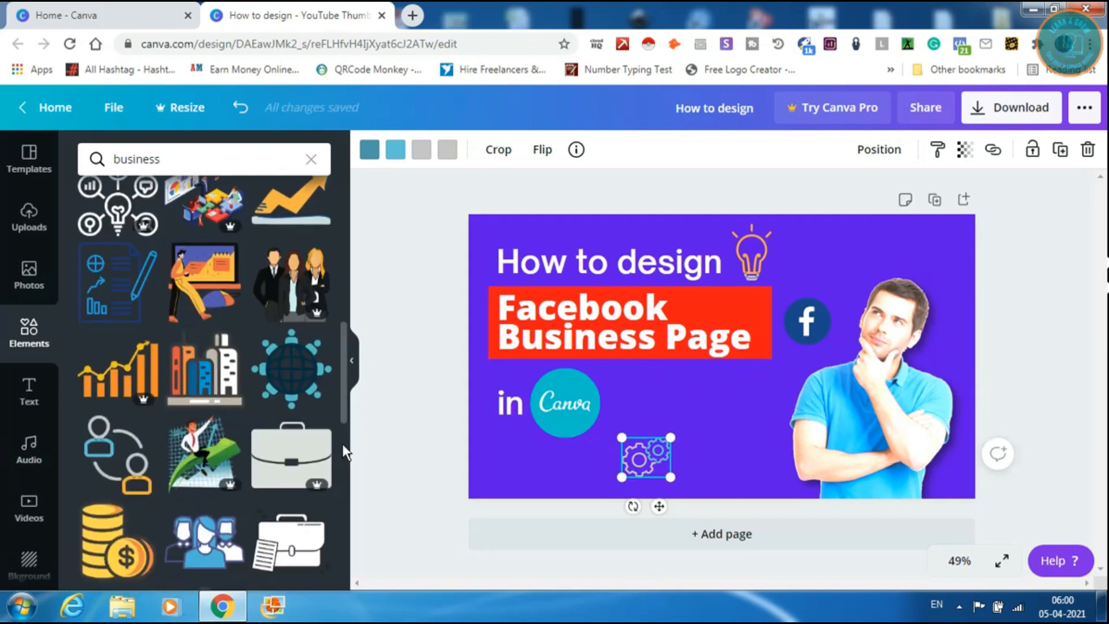
scroll(342, 451, "down", 3)
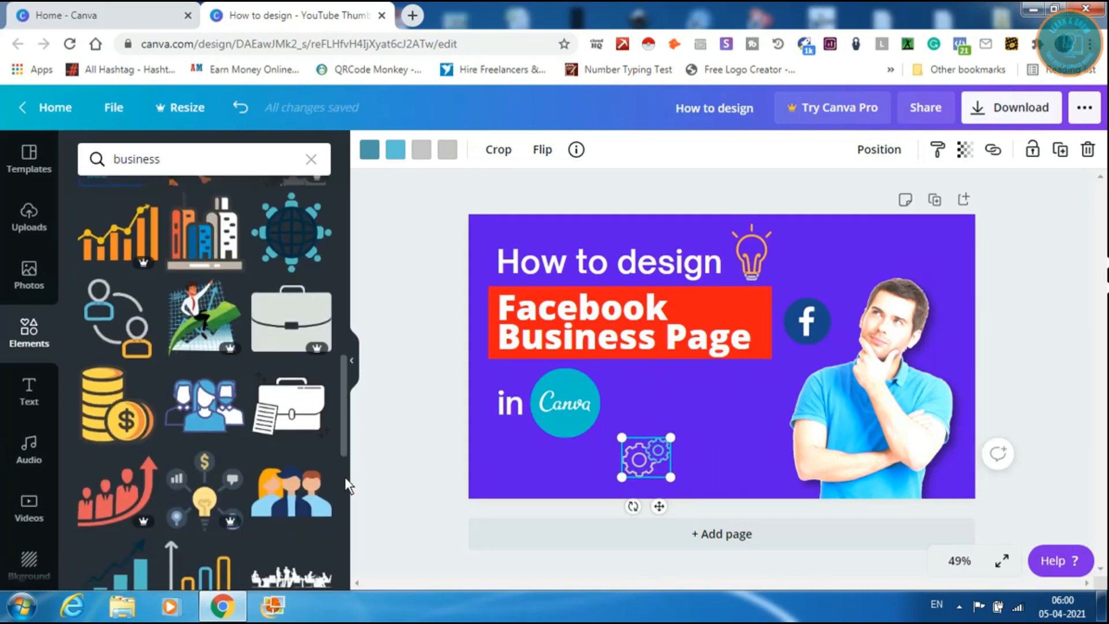
scroll(347, 480, "down", 4)
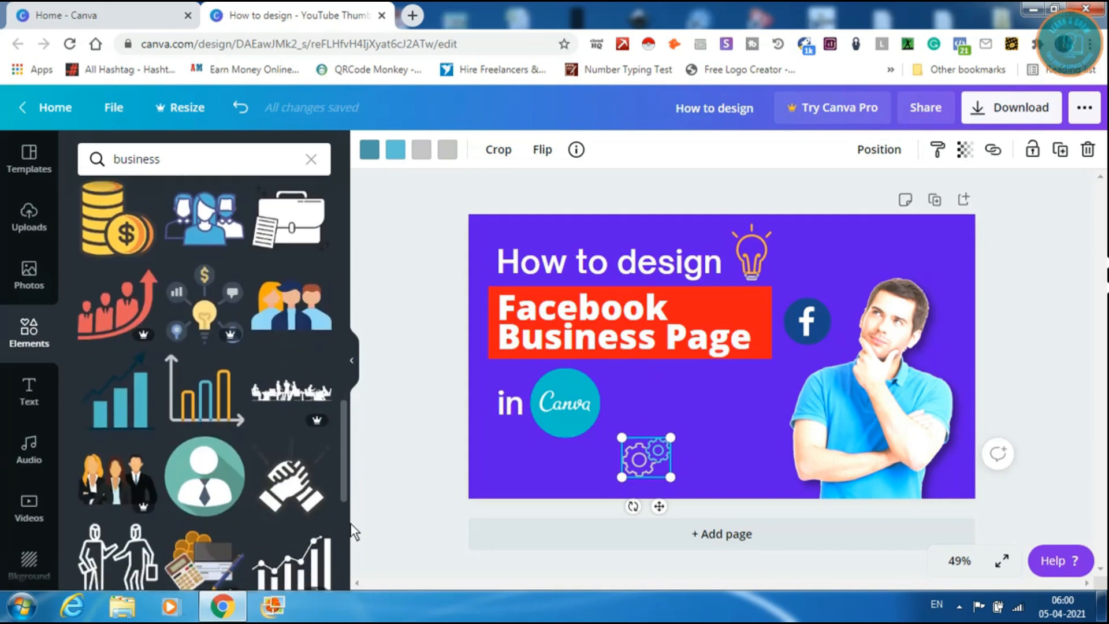
mouse_move(317, 368)
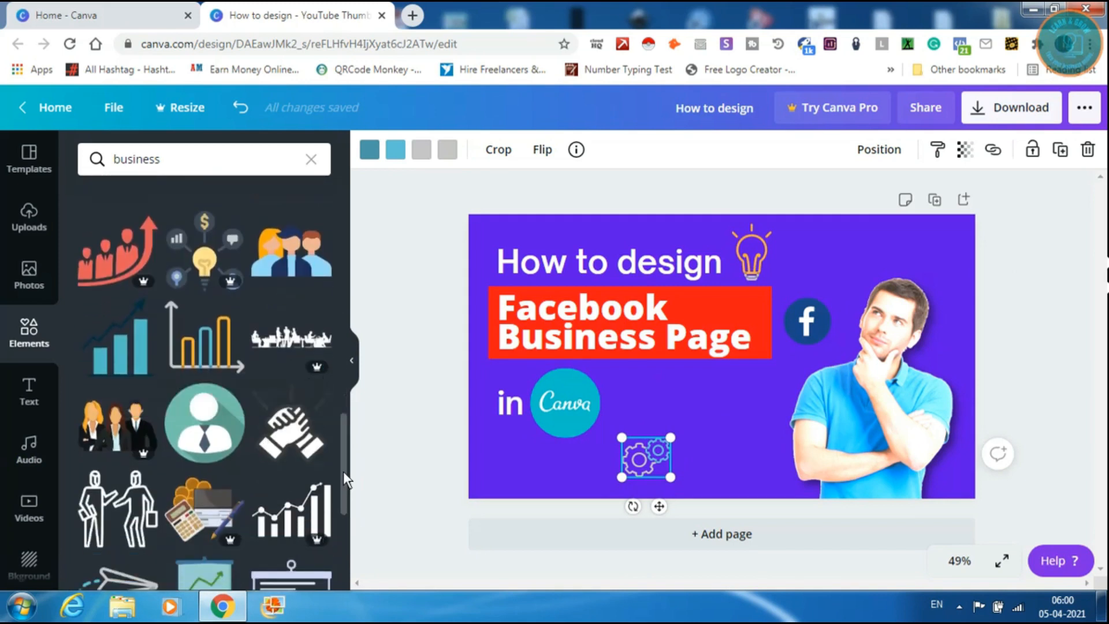
scroll(343, 471, "down", 5)
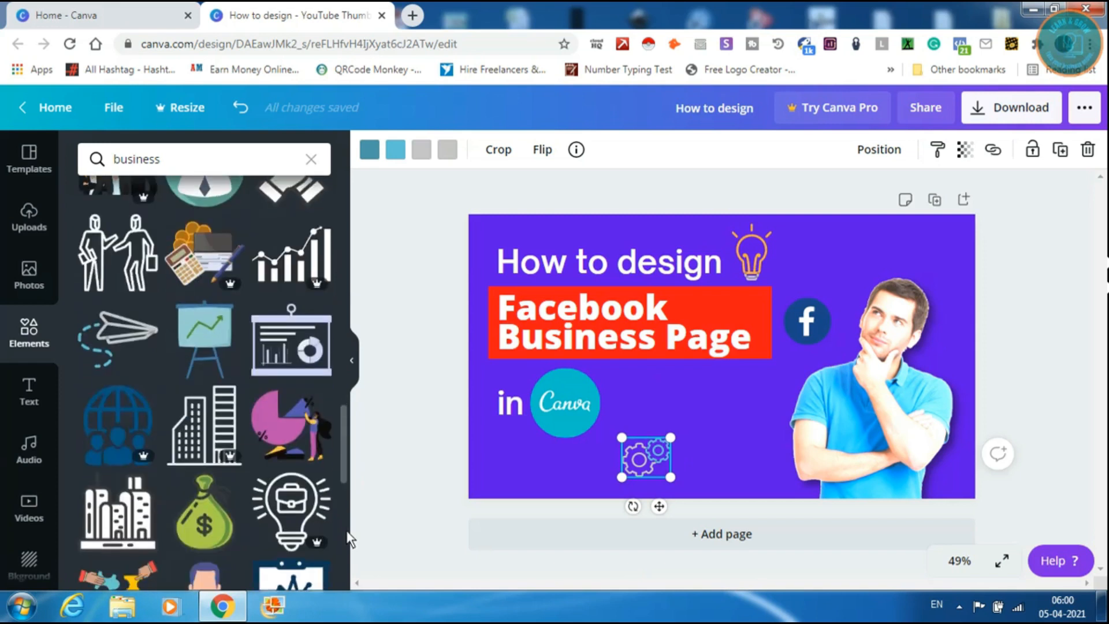
scroll(346, 520, "down", 1)
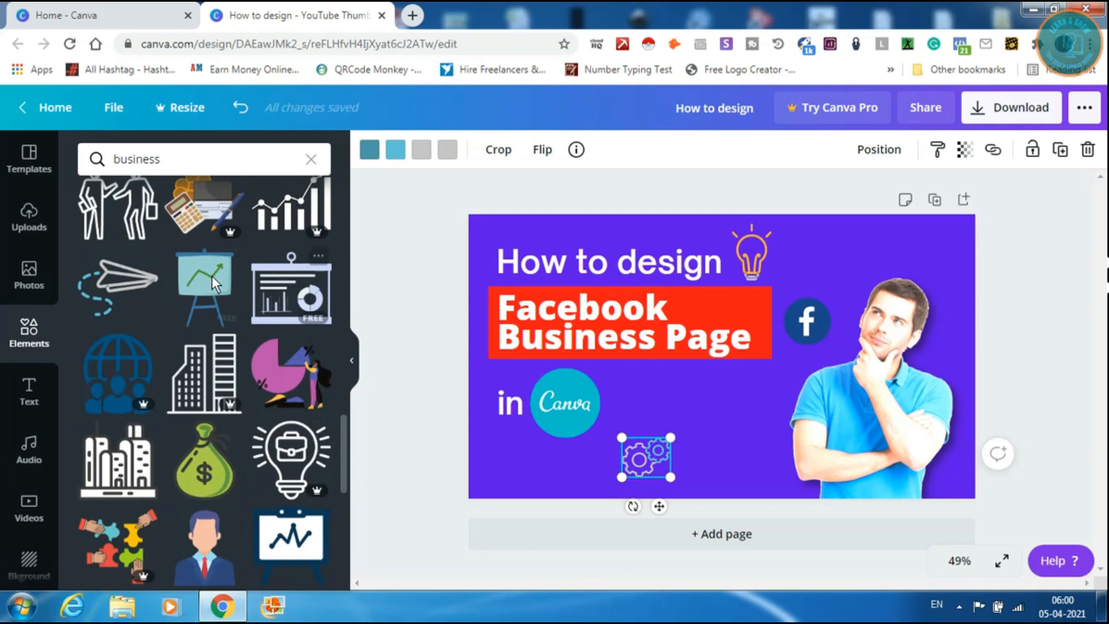
left_click_drag(117, 280, 725, 418)
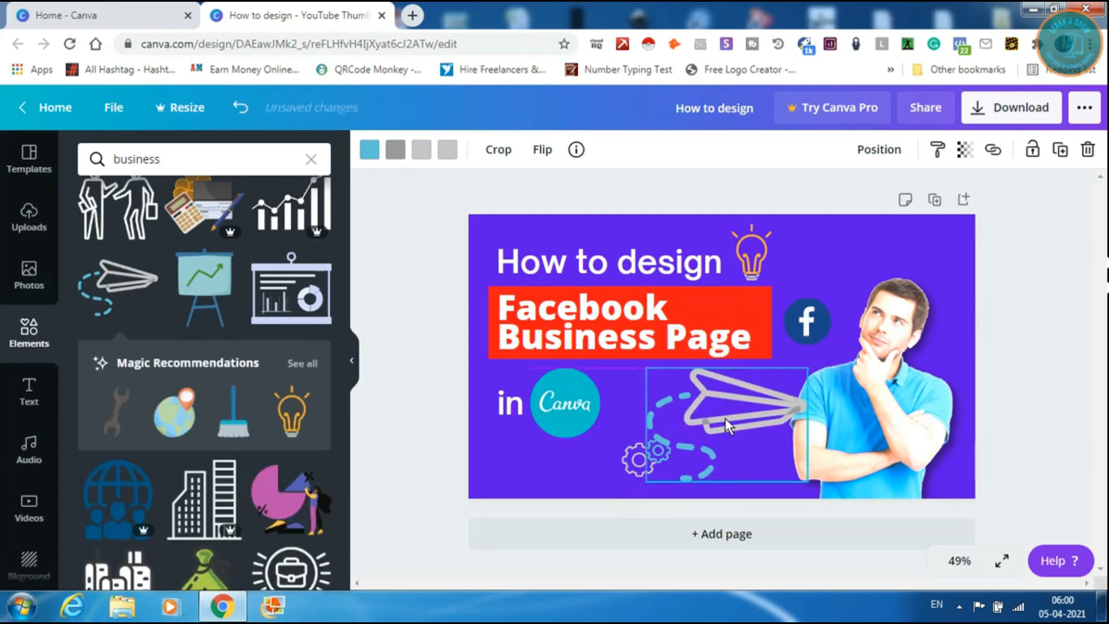
- Rotate the paper plane to point diagonally up toward the man, shrink it to about two thirds and place it between the gears and the man
left_click_drag(728, 512, 795, 497)
left_click_drag(760, 385, 739, 396)
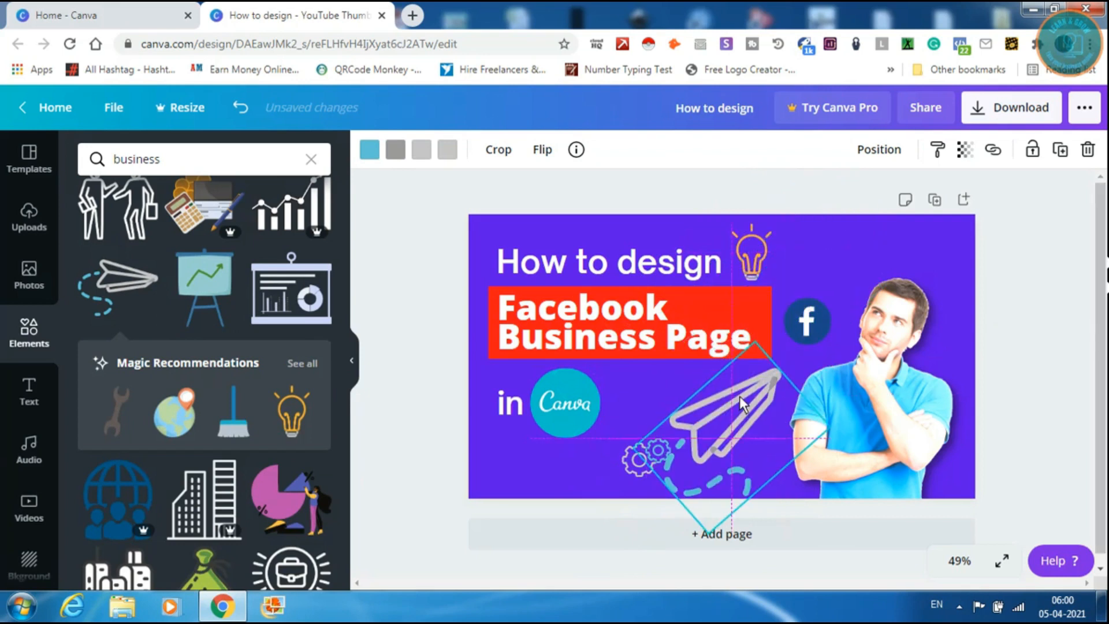
left_click_drag(754, 343, 753, 399)
left_click_drag(732, 441, 745, 435)
left_click(608, 438)
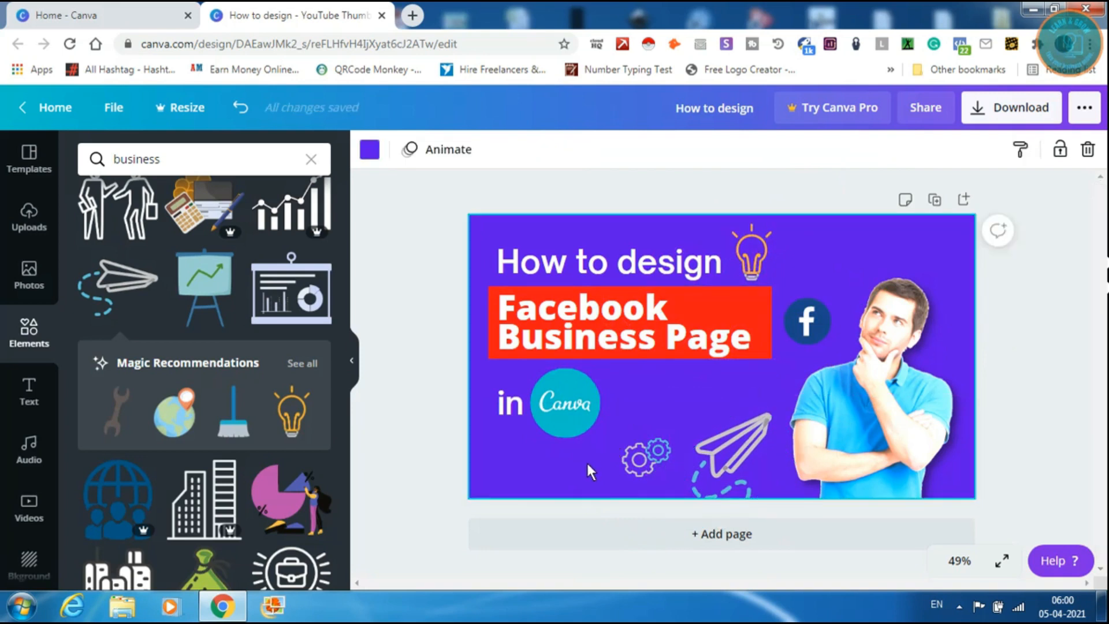
- Recolour the paper plane with a white outline, a red inner fold and turquoise for the small accents, using the document colours
left_click(746, 456)
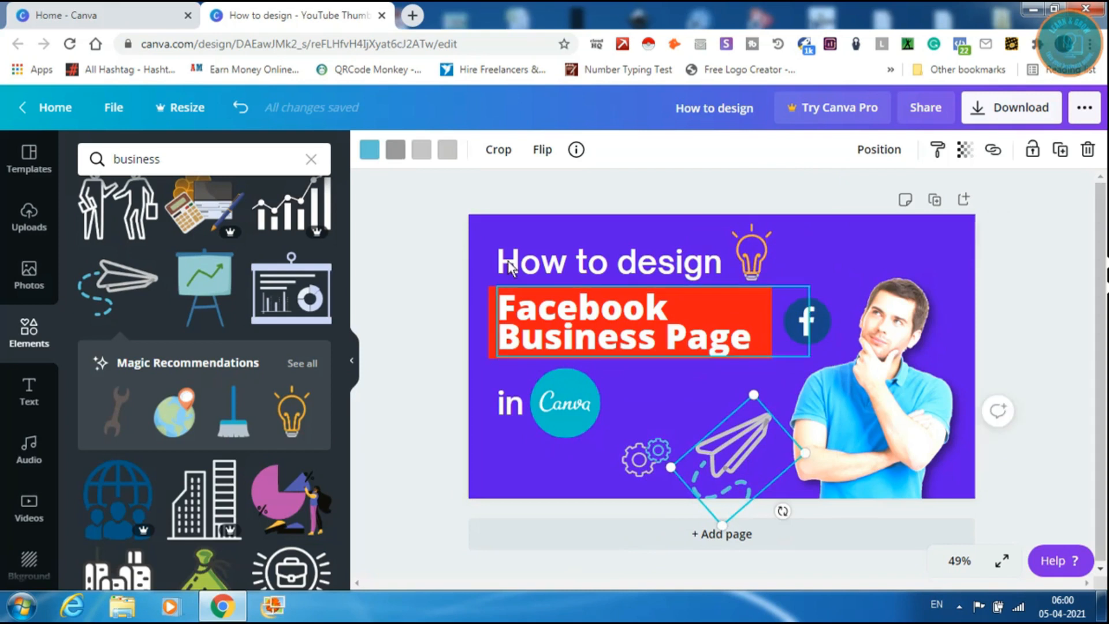
left_click(442, 148)
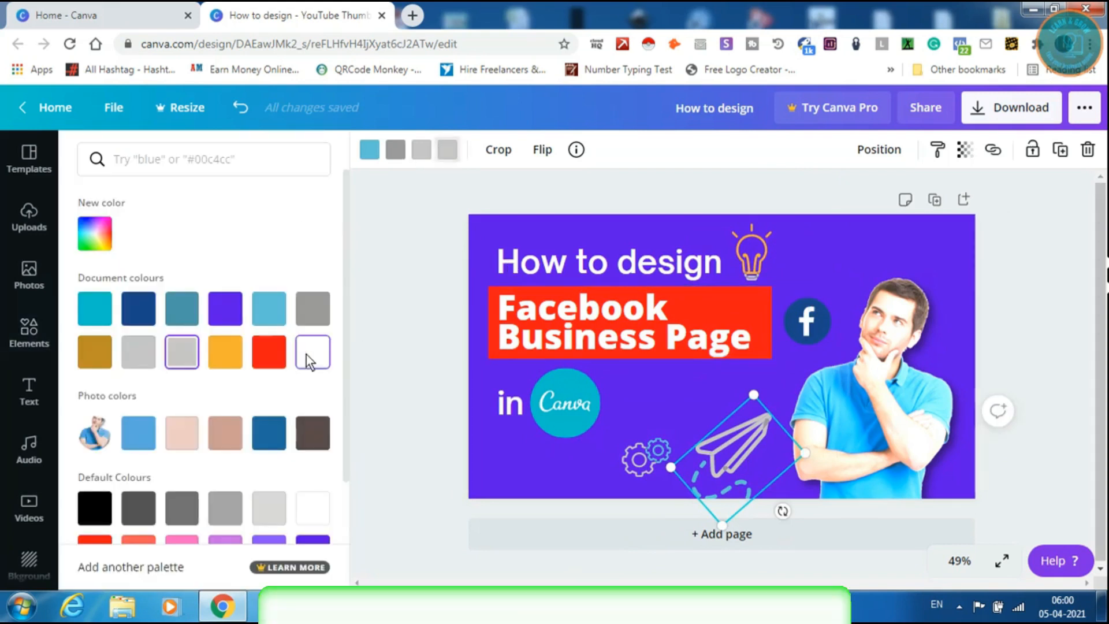
left_click(306, 355)
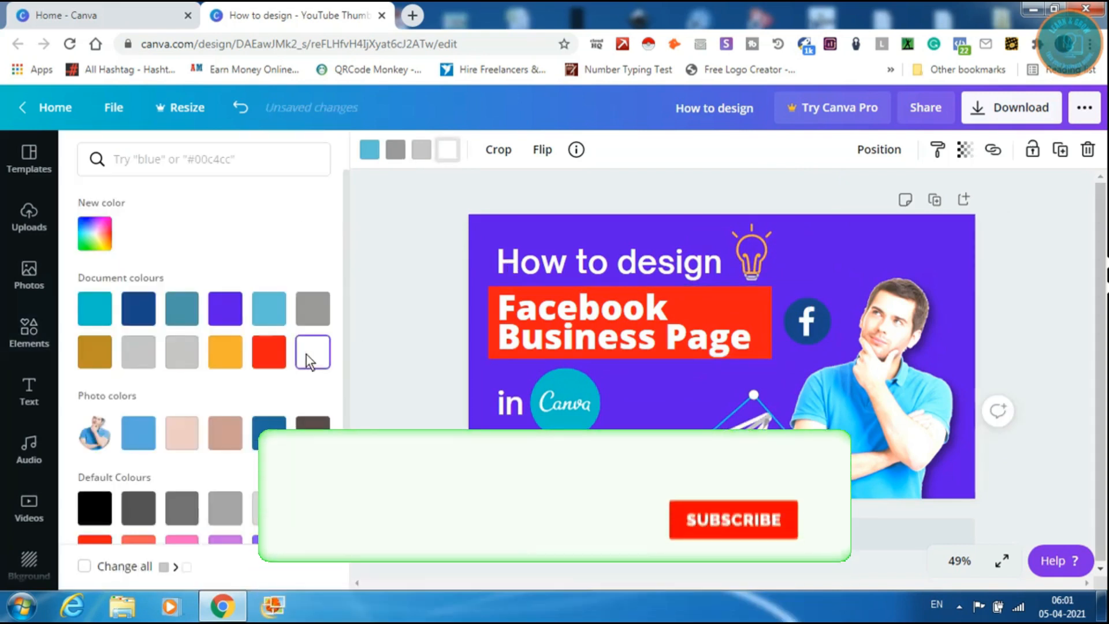
left_click(420, 156)
left_click(127, 312)
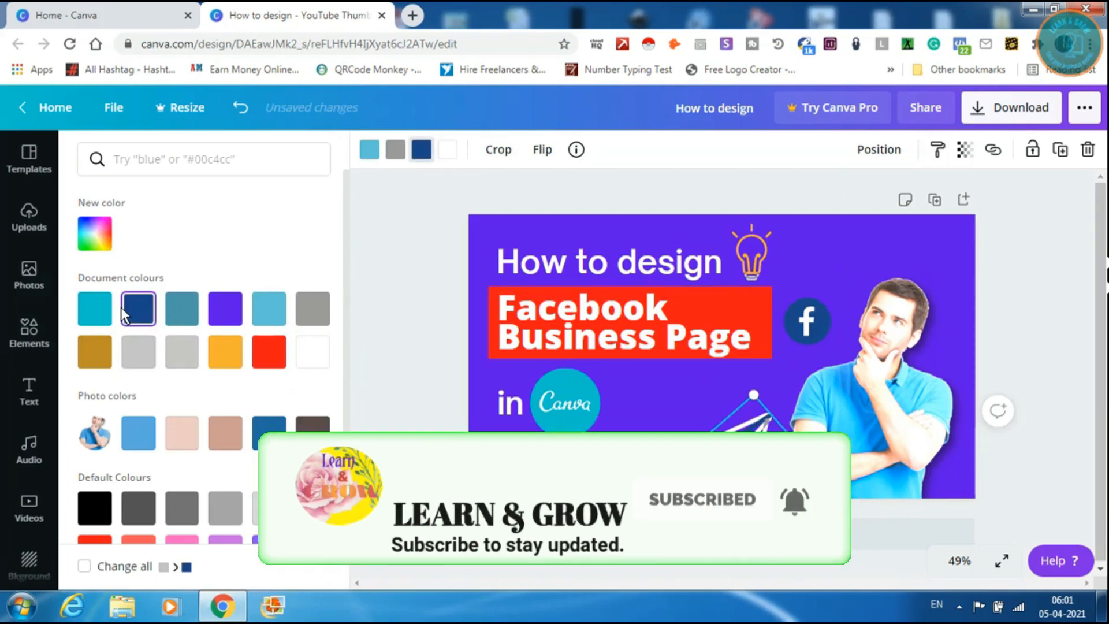
left_click(272, 354)
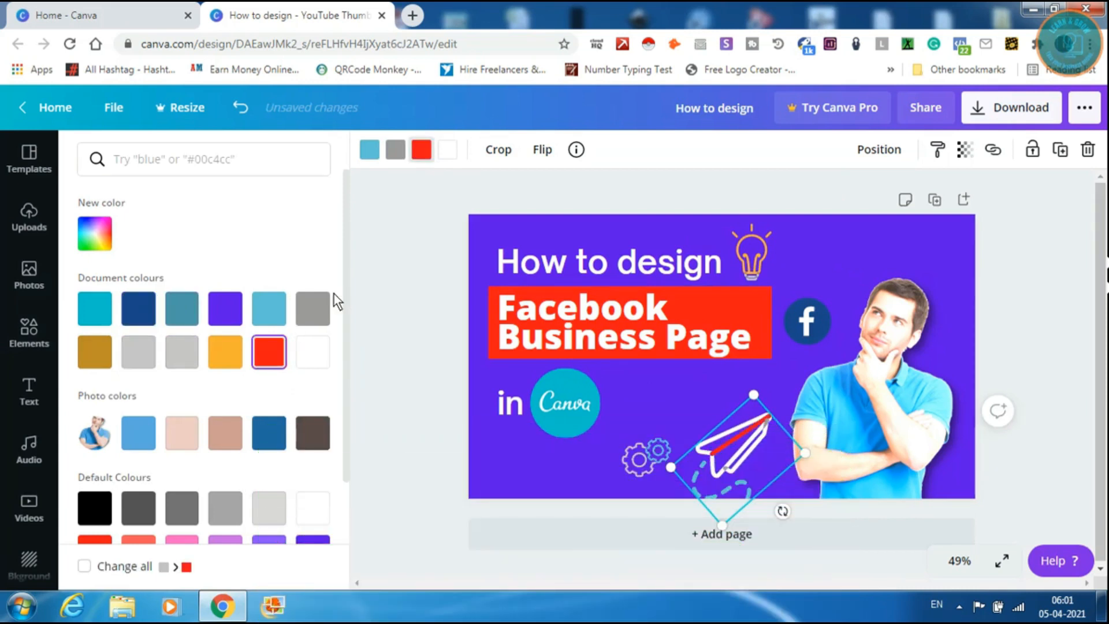
left_click(395, 149)
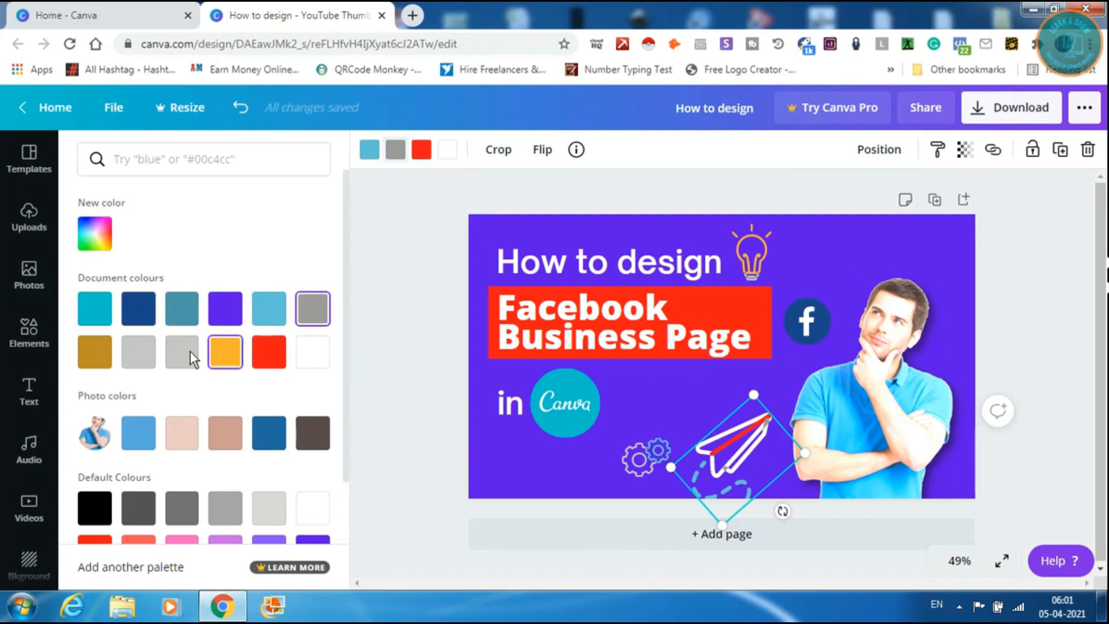
left_click(96, 314)
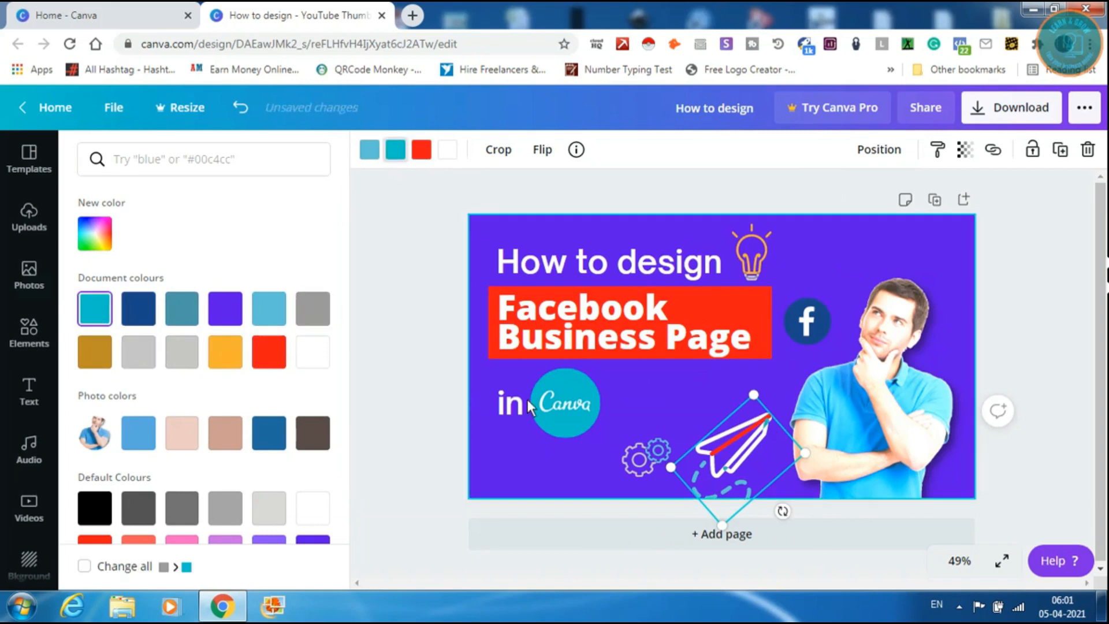
key("Escape")
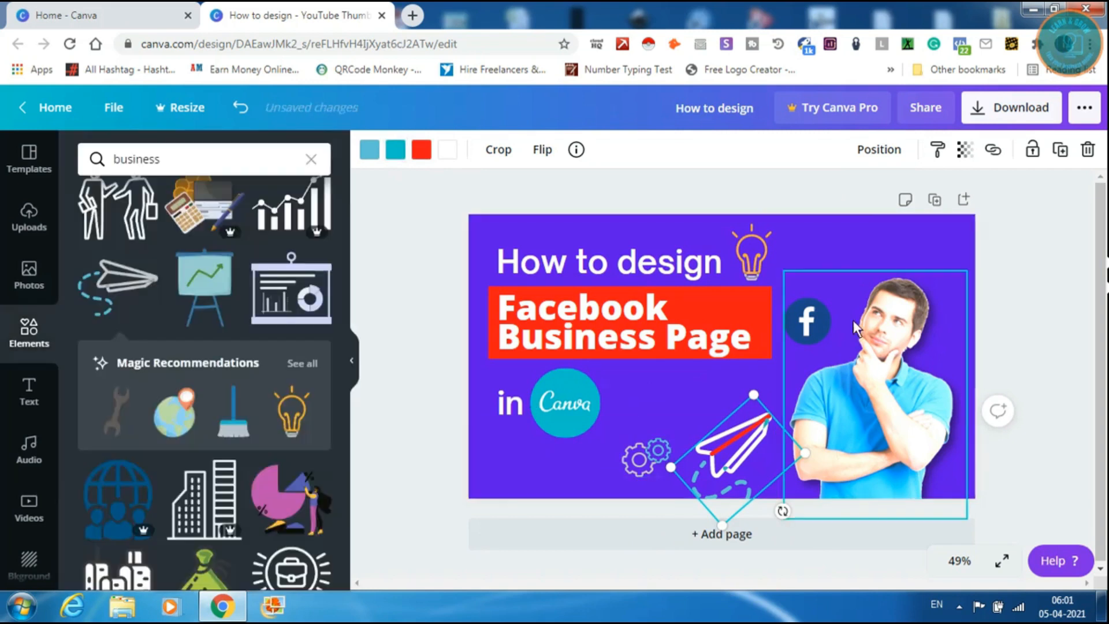
left_click(857, 248)
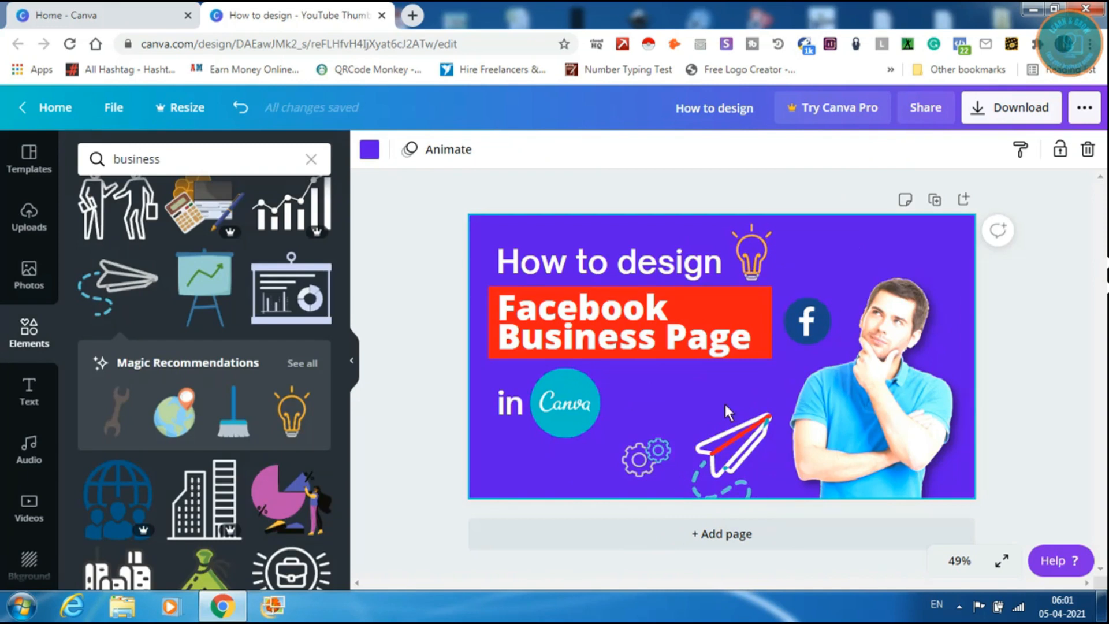
- Set the brightness of the man's image to 0 in its adjustments
left_click(886, 383)
left_click(490, 151)
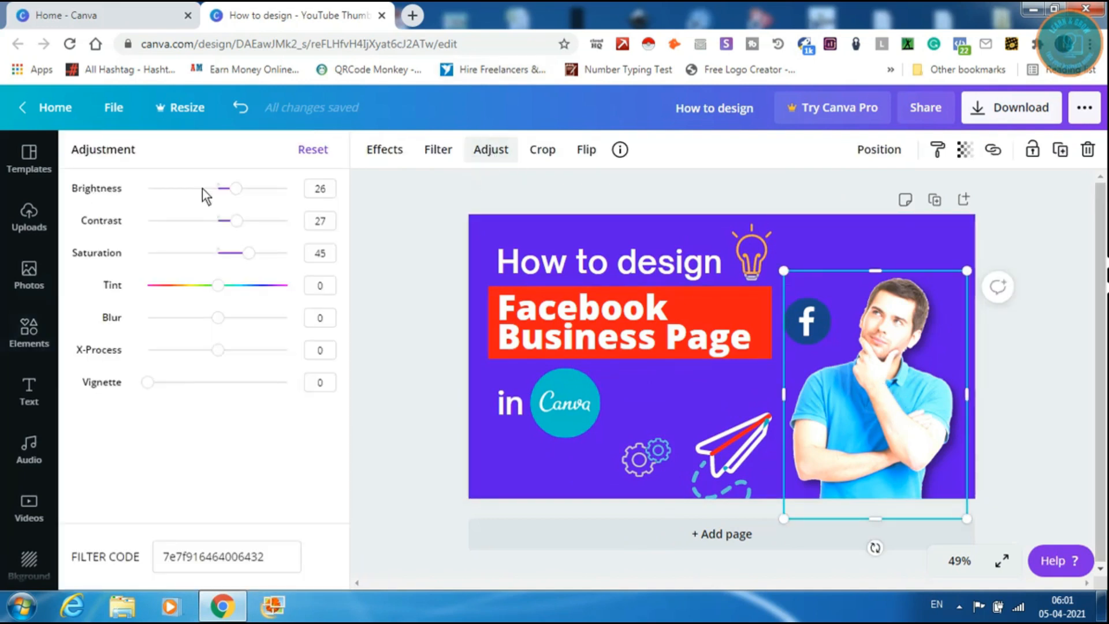
left_click_drag(234, 193, 217, 193)
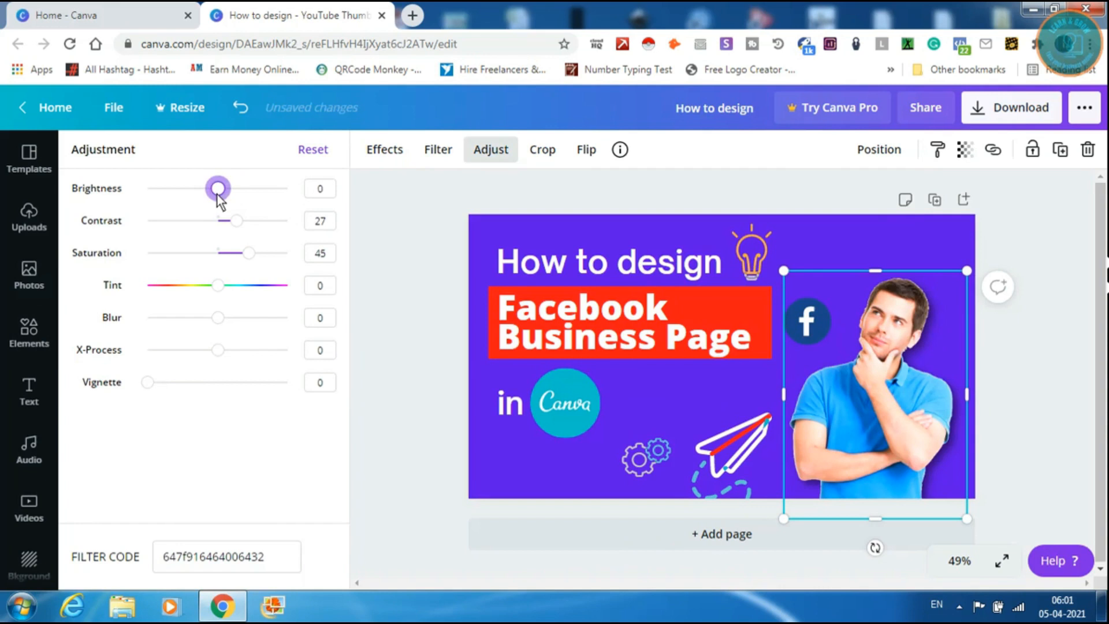
mouse_move(217, 193)
left_mouse_down()
mouse_move(198, 197)
mouse_move(212, 198)
left_mouse_up()
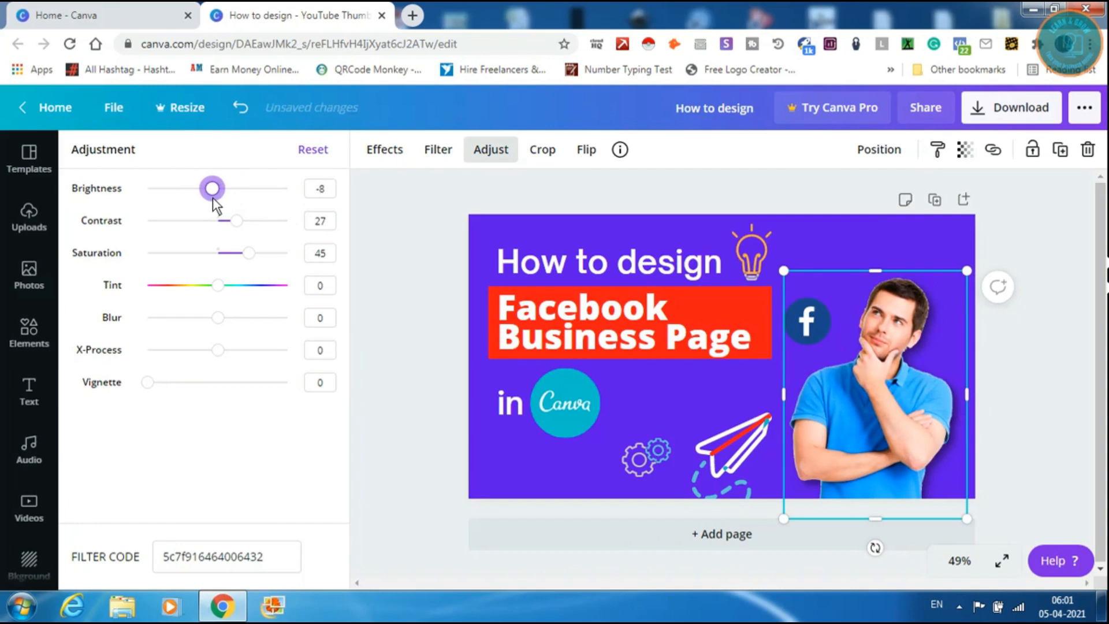
left_click(311, 193)
type("0")
key("Return")
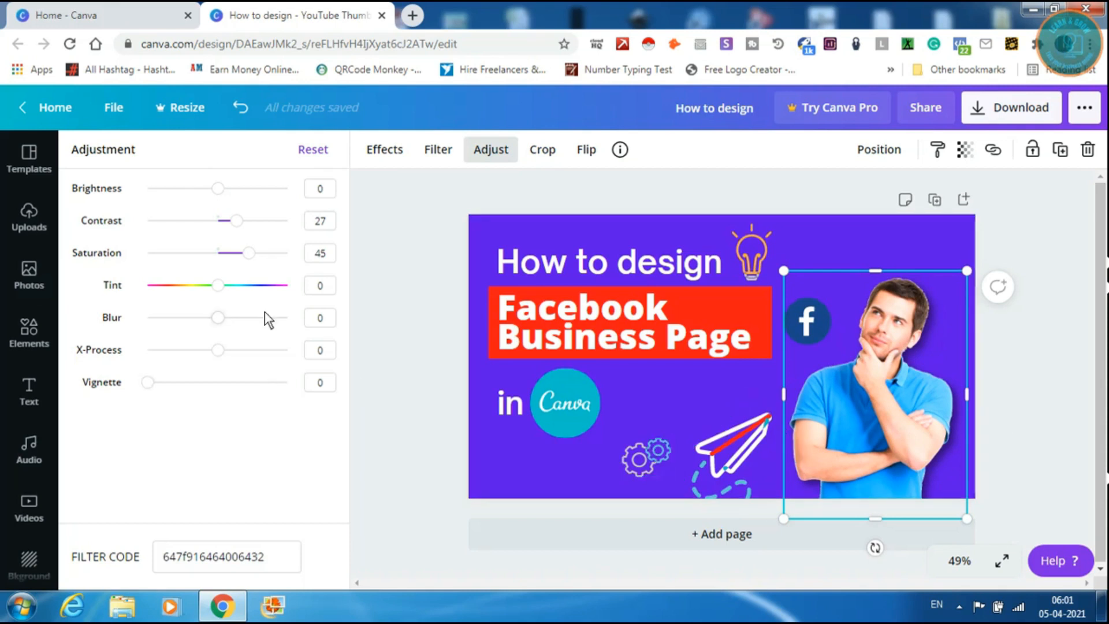
- Set the saturation of the man's image to 25 and deselect it
left_click_drag(246, 253, 234, 252)
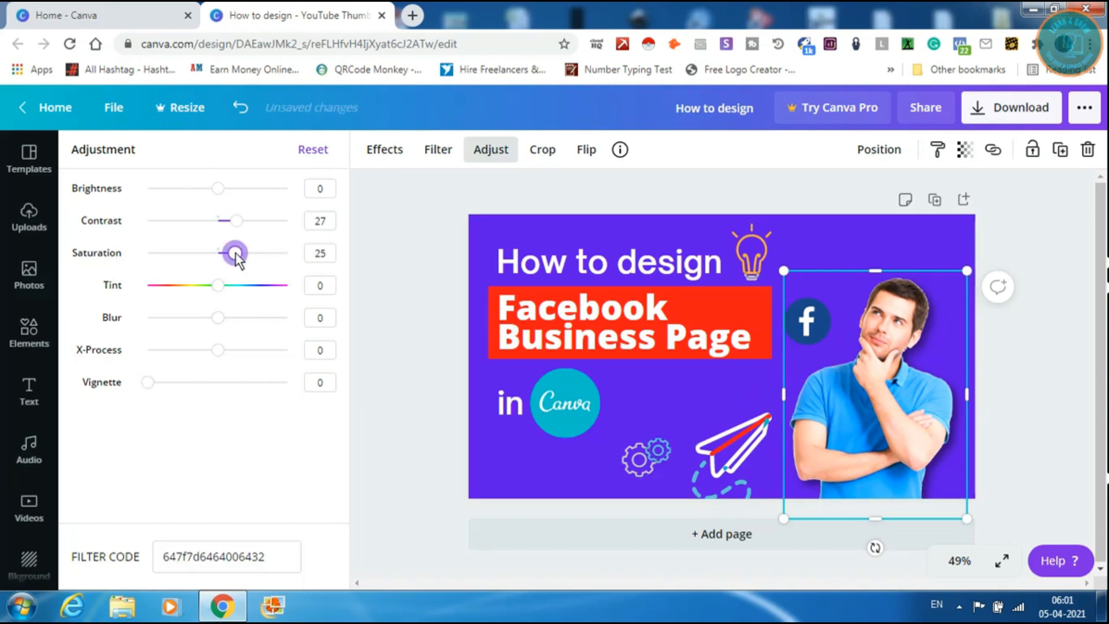
left_click(565, 452)
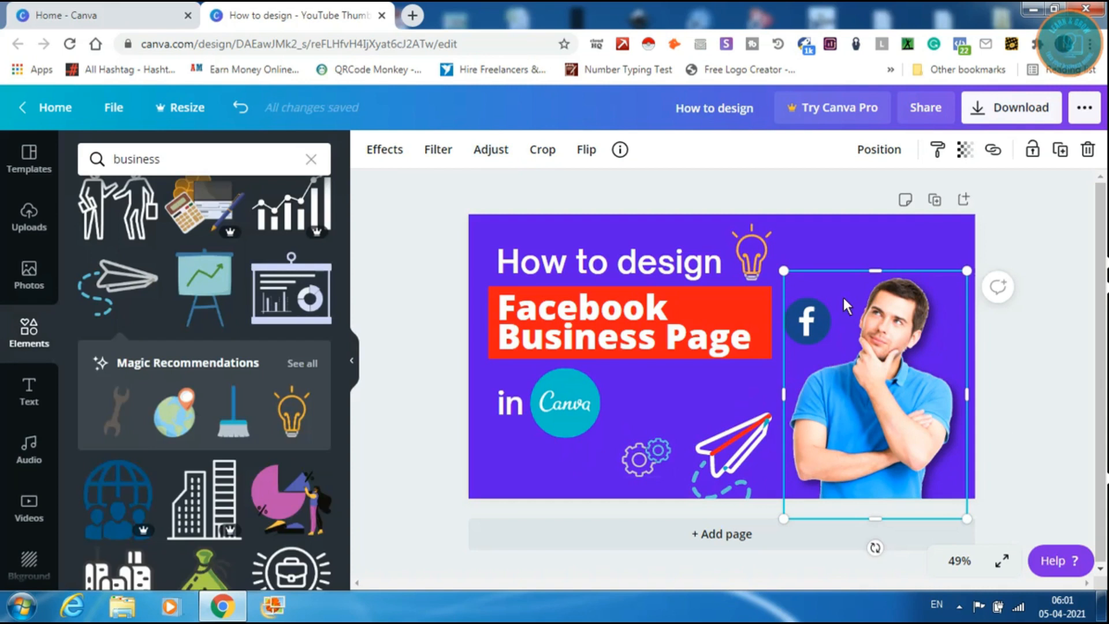
left_click(865, 231)
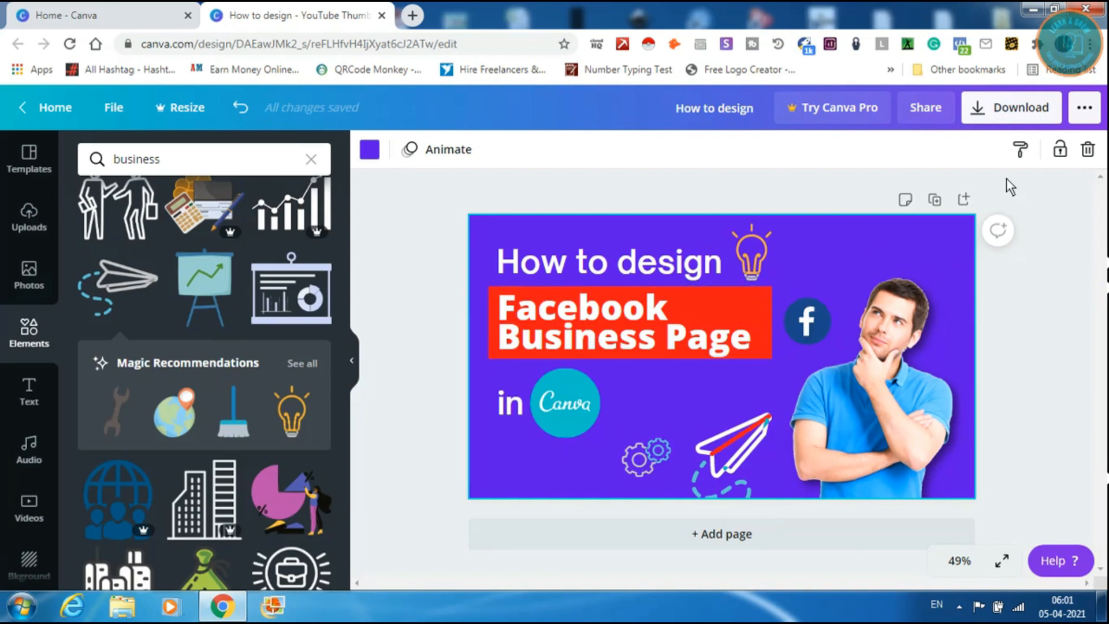
- Download the finished thumbnail as a PNG file at 1280 × 720 px and dismiss the download confirmation
left_click(1019, 109)
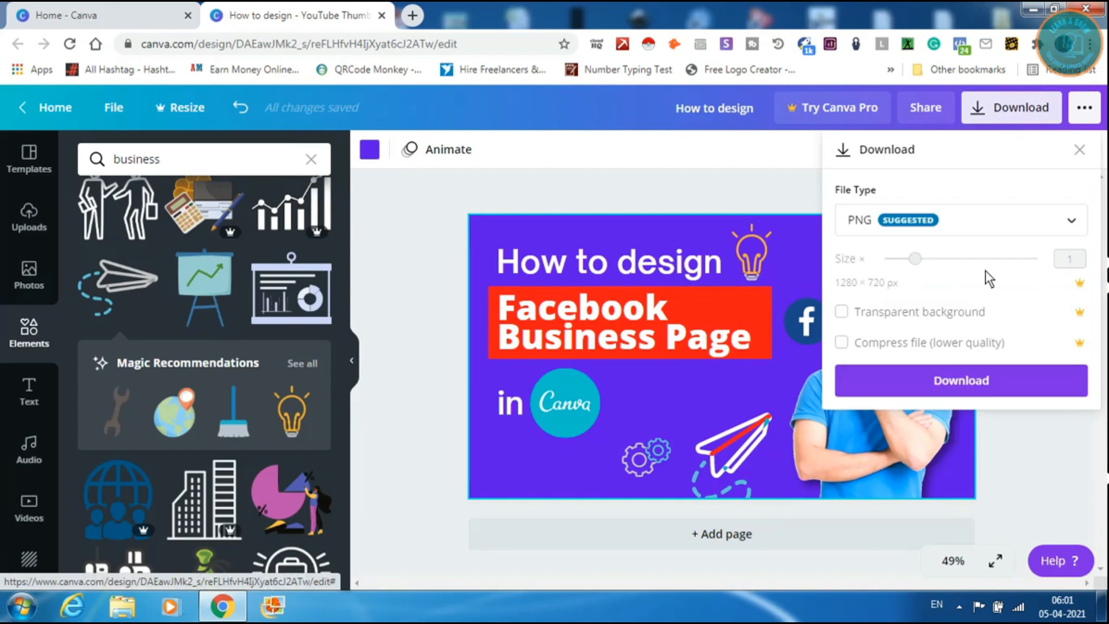
left_click(980, 381)
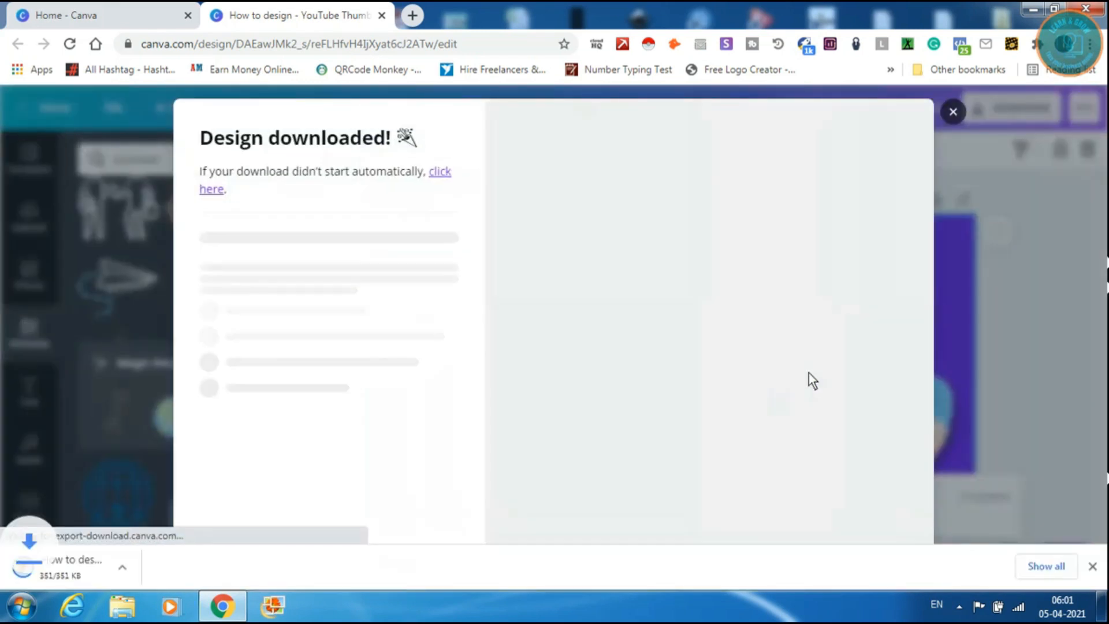
left_click(946, 106)
left_click(116, 108)
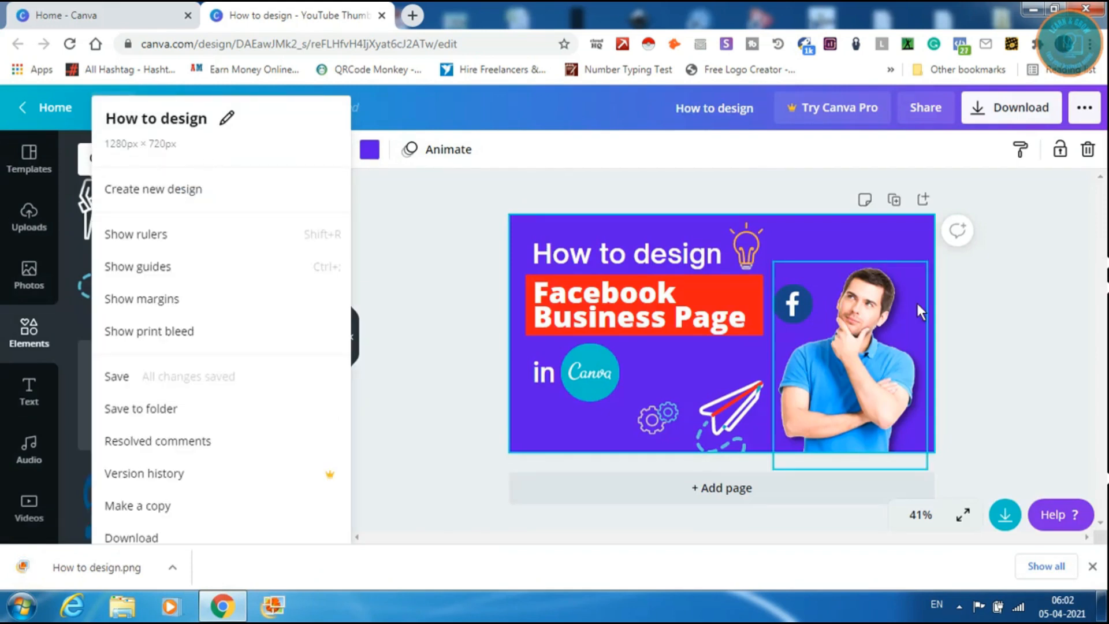
left_click(917, 250)
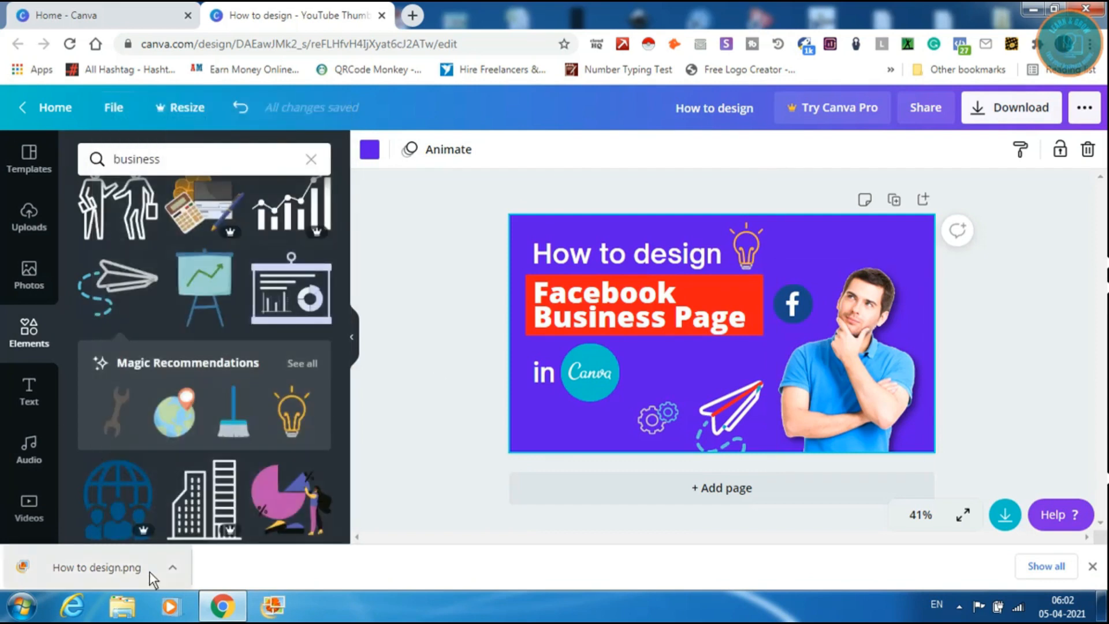
- Open the downloaded How to design.png in the photo viewer to check the thumbnail, and close the viewer
left_click(133, 565)
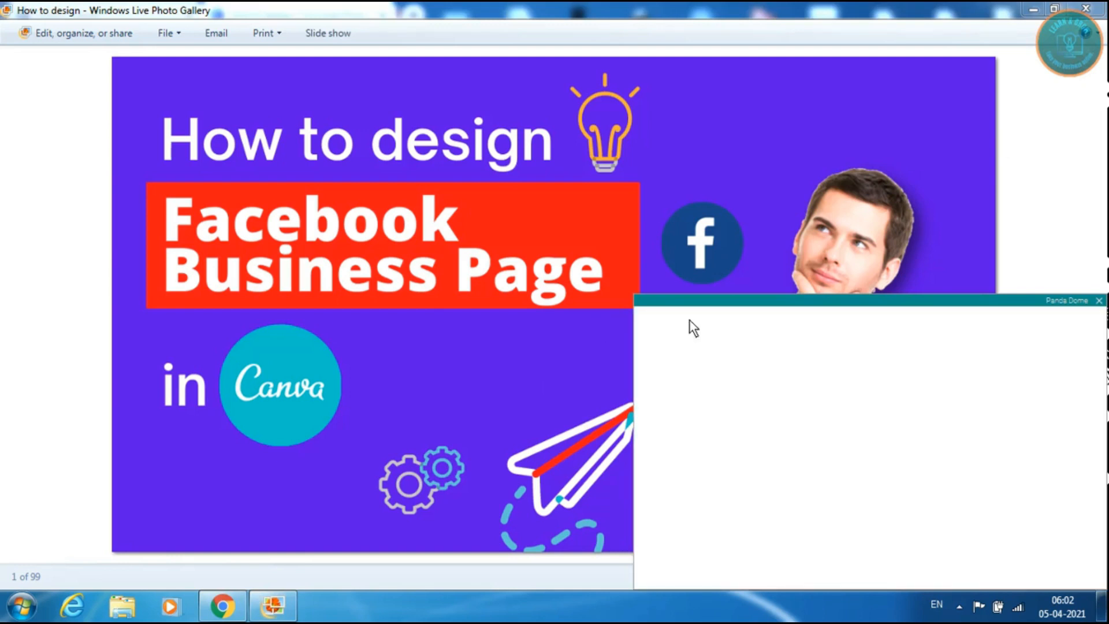
left_click(1086, 9)
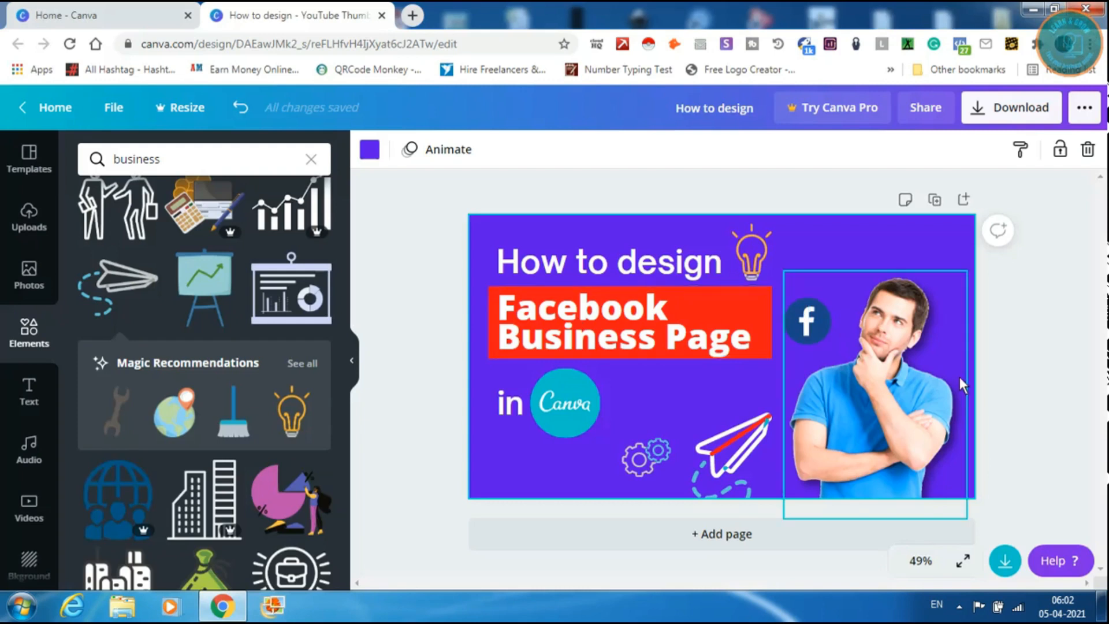